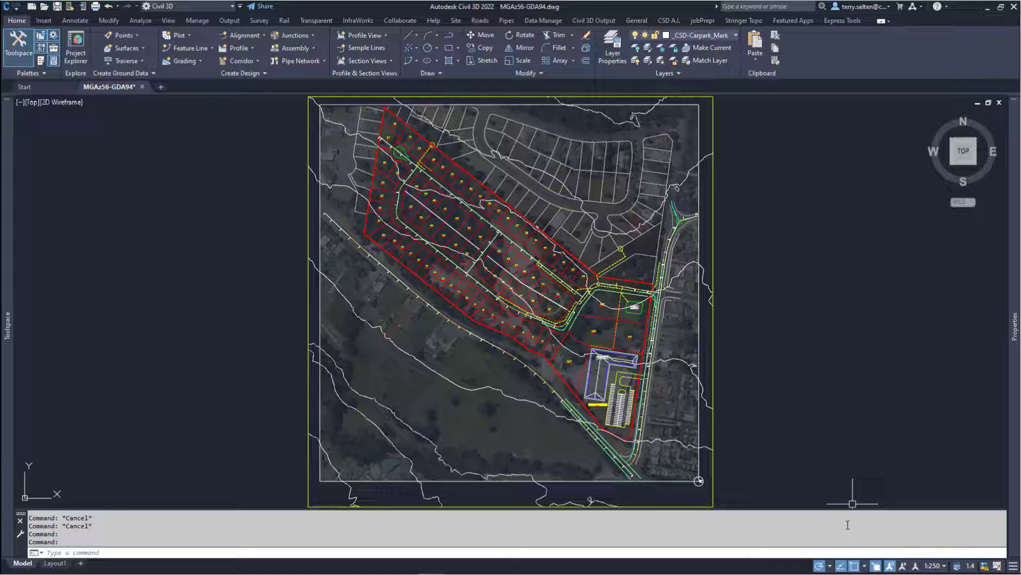
Pin the Properties palette open and inspect the terrain surface's properties.
{"action": "mouse_move", "coordinate": [1014, 330]}
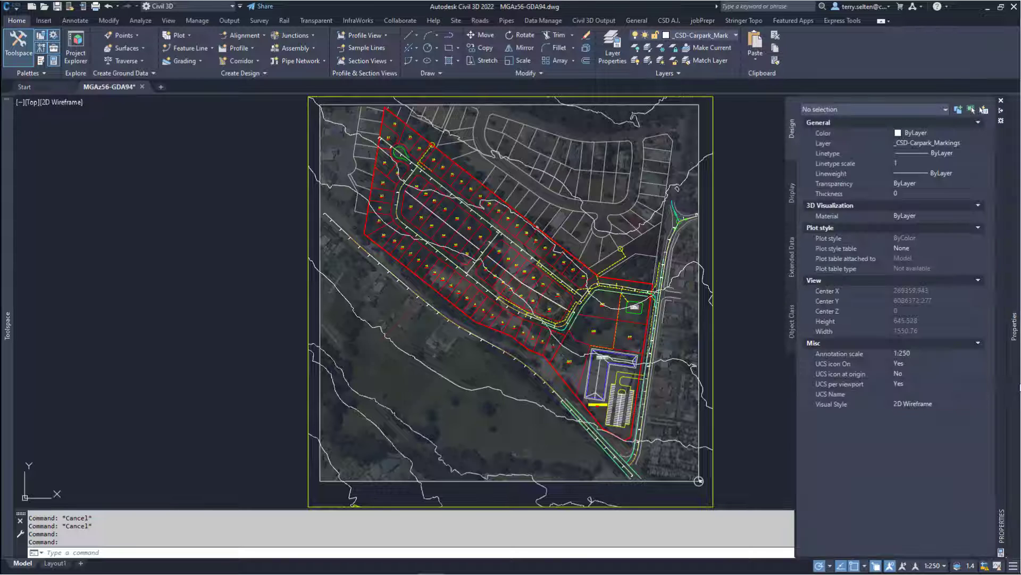
{"action": "left_click", "coordinate": [1002, 110]}
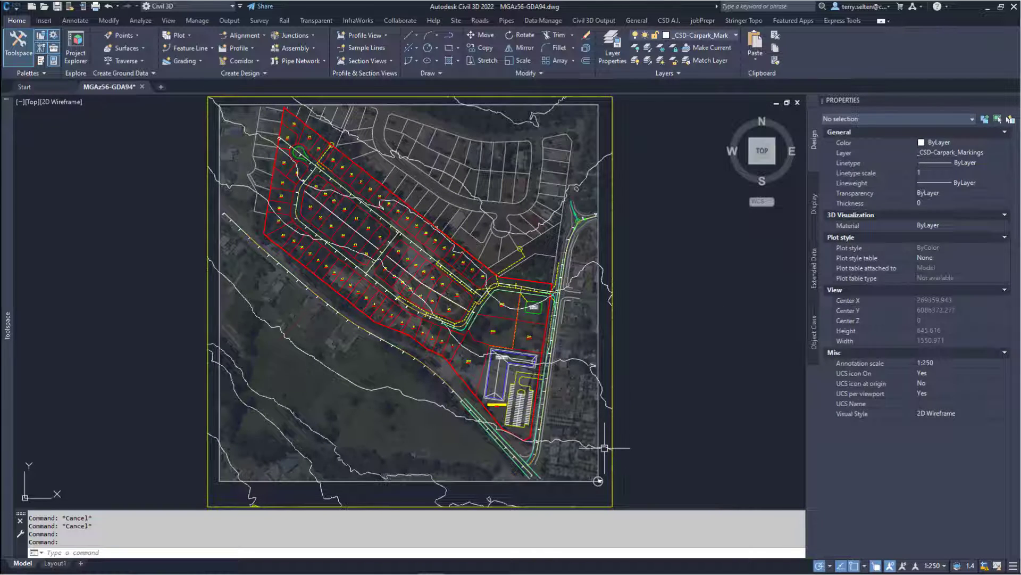
{"action": "left_click", "coordinate": [604, 448]}
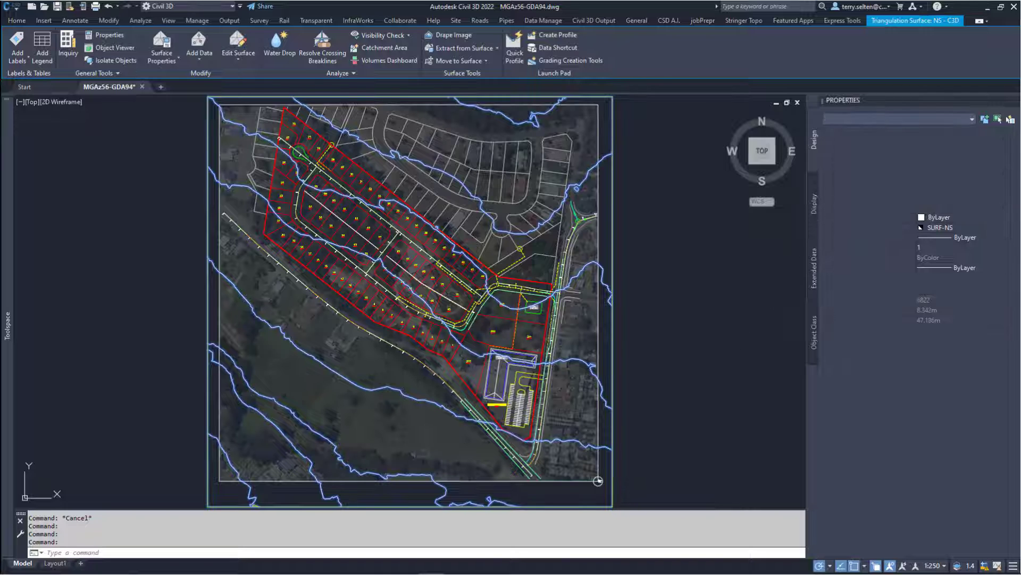
{"action": "key", "text": "Escape"}
Inspect the aerial raster image's properties near the carpark.
{"action": "scroll", "coordinate": [612, 431], "scroll_direction": "up", "scroll_amount": 6}
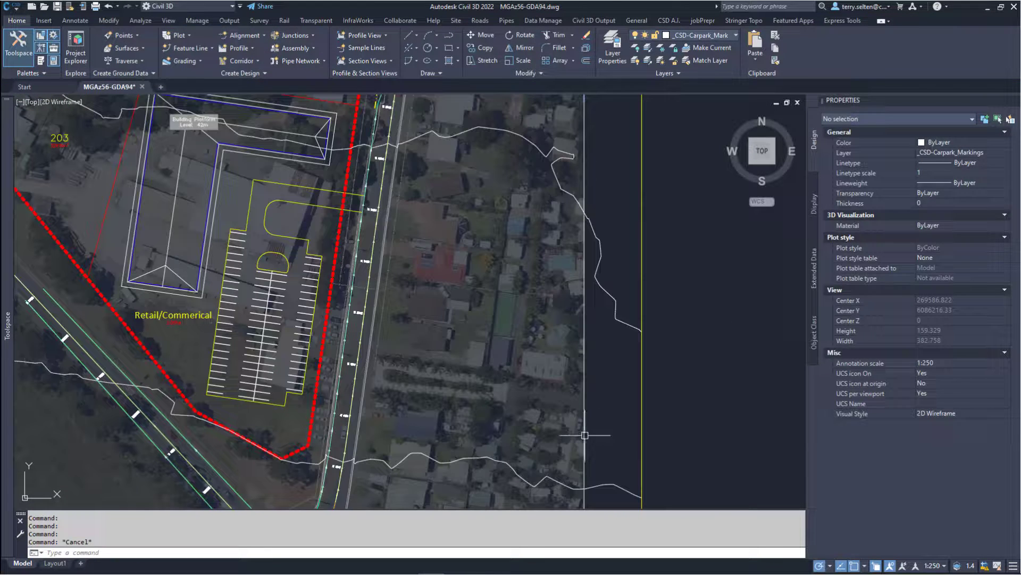
{"action": "left_click", "coordinate": [583, 432]}
{"action": "key", "text": "Escape"}
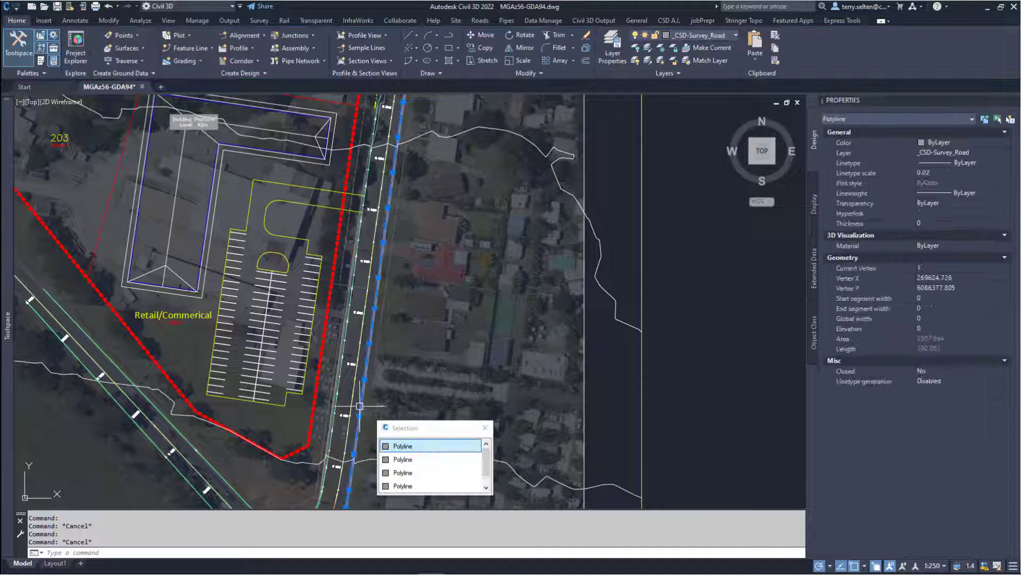
{"action": "scroll", "coordinate": [626, 414], "scroll_direction": "down", "scroll_amount": 3}
Select point 1 SE CORNER to confirm it sits at E 269654, N 6086092.
{"action": "scroll", "coordinate": [548, 313], "scroll_direction": "up", "scroll_amount": 10}
{"action": "left_click", "coordinate": [557, 283]}
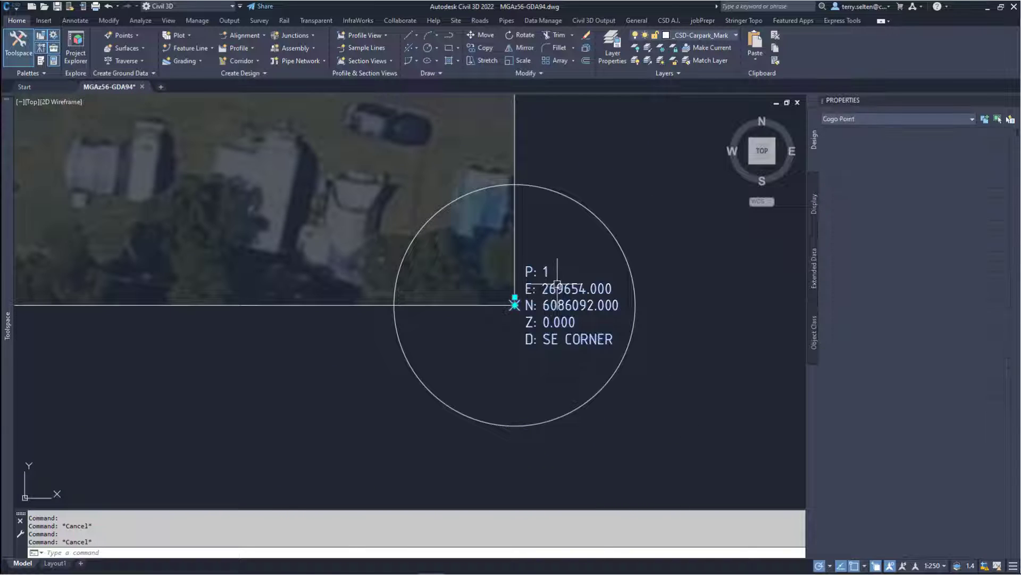
{"action": "key", "text": "Escape"}
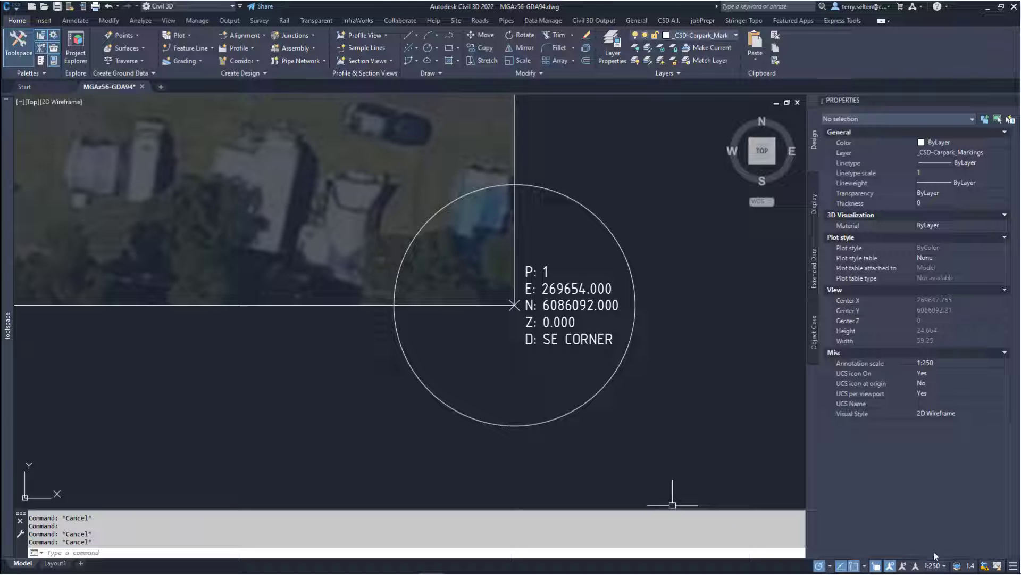
Turn on Coordinates in the status bar customization menu.
{"action": "left_click", "coordinate": [1013, 566]}
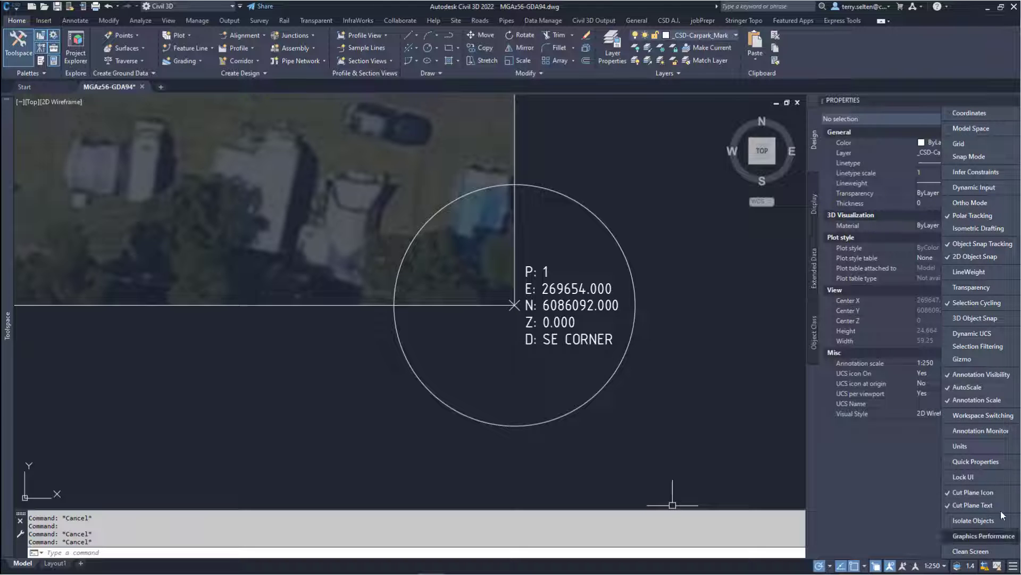
{"action": "left_click", "coordinate": [990, 112]}
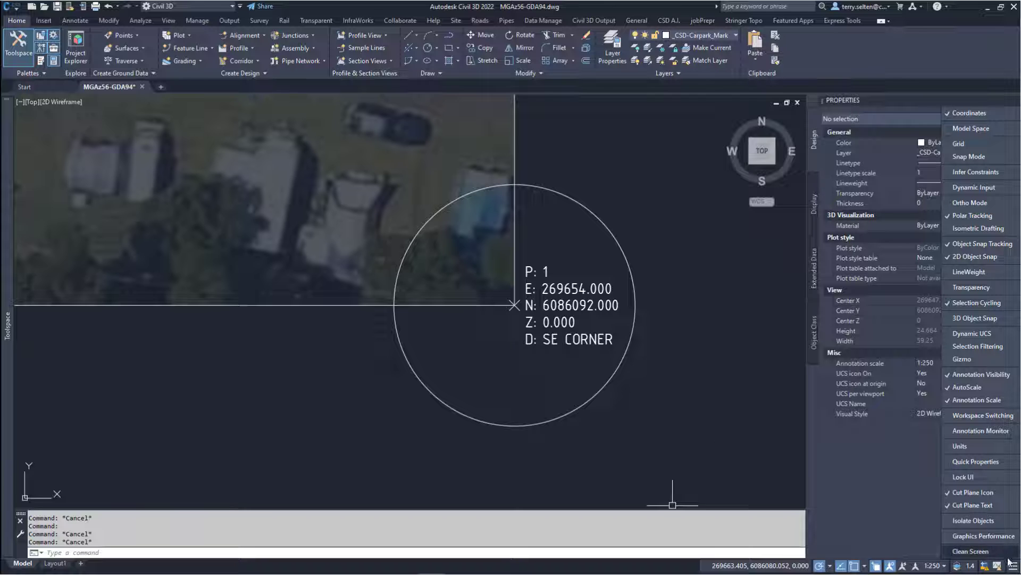
{"action": "left_click", "coordinate": [700, 445]}
Check the circle around point 1 (radius 7.201), then zoom out to the whole site.
{"action": "left_click", "coordinate": [599, 392]}
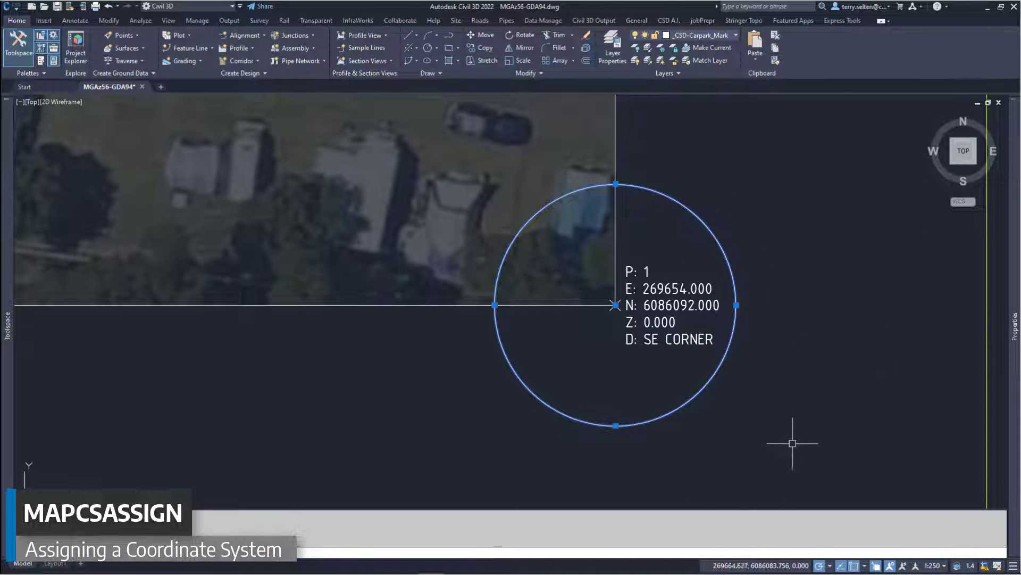
{"action": "key", "text": "Escape"}
{"action": "middle_click", "coordinate": [792, 442]}
{"action": "middle_click", "coordinate": [793, 443]}
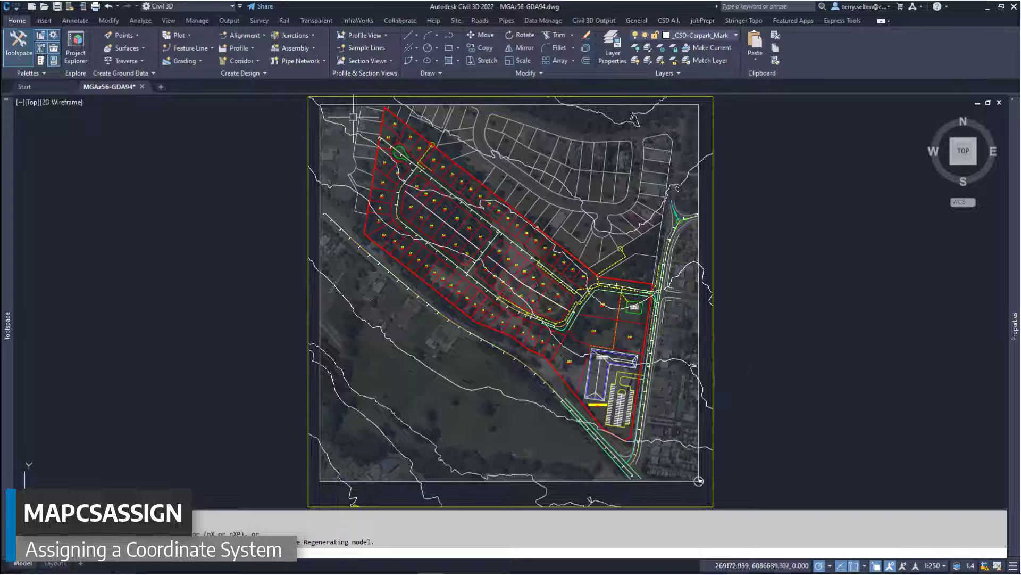
Switch to the Planning and Analysis workspace and assign MGA-56 (GDA94) found by searching 'mga'.
{"action": "left_click", "coordinate": [232, 6]}
{"action": "left_click", "coordinate": [209, 52]}
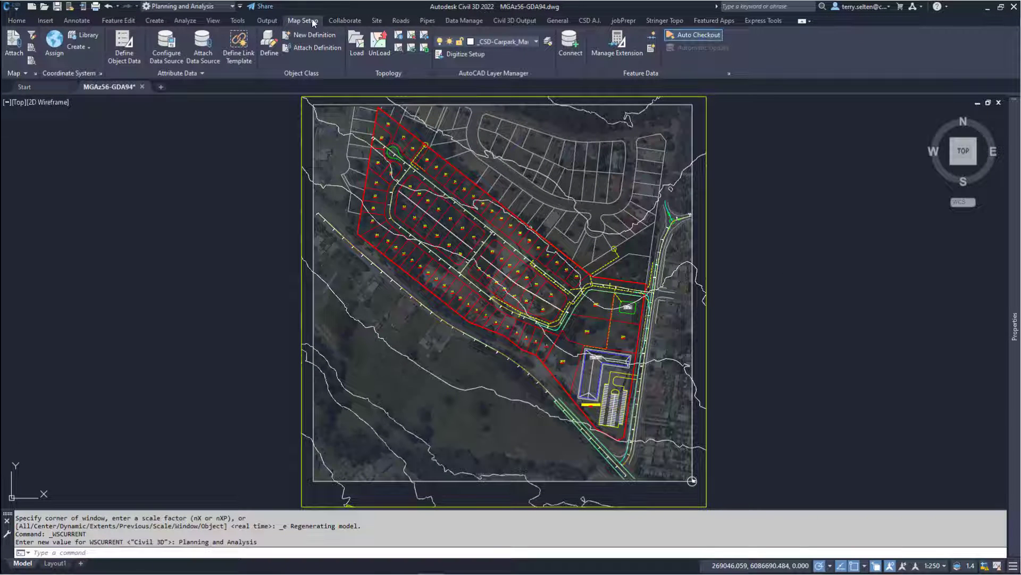
{"action": "left_click", "coordinate": [55, 45]}
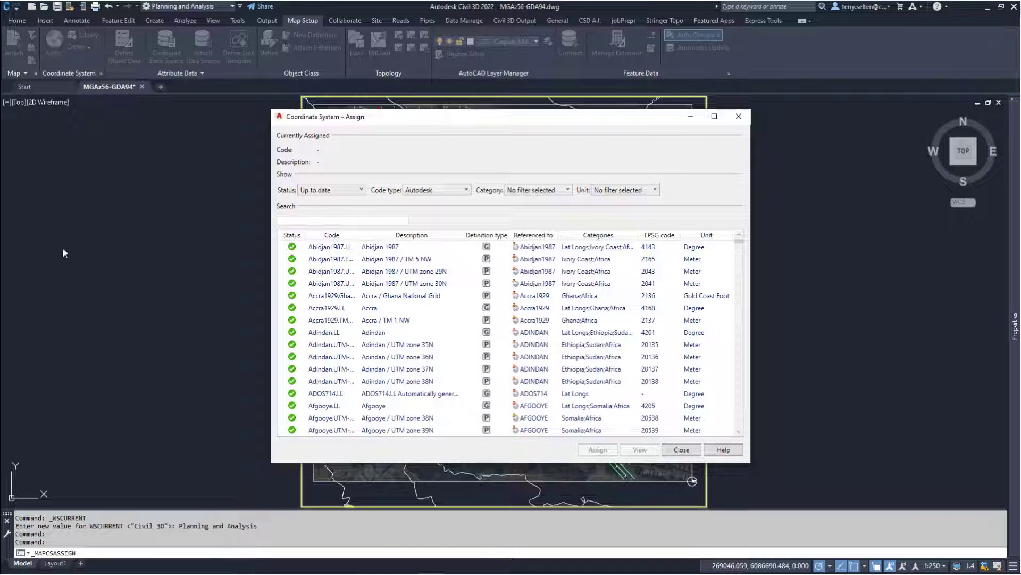
{"action": "left_click", "coordinate": [321, 222]}
{"action": "type", "text": "mga"}
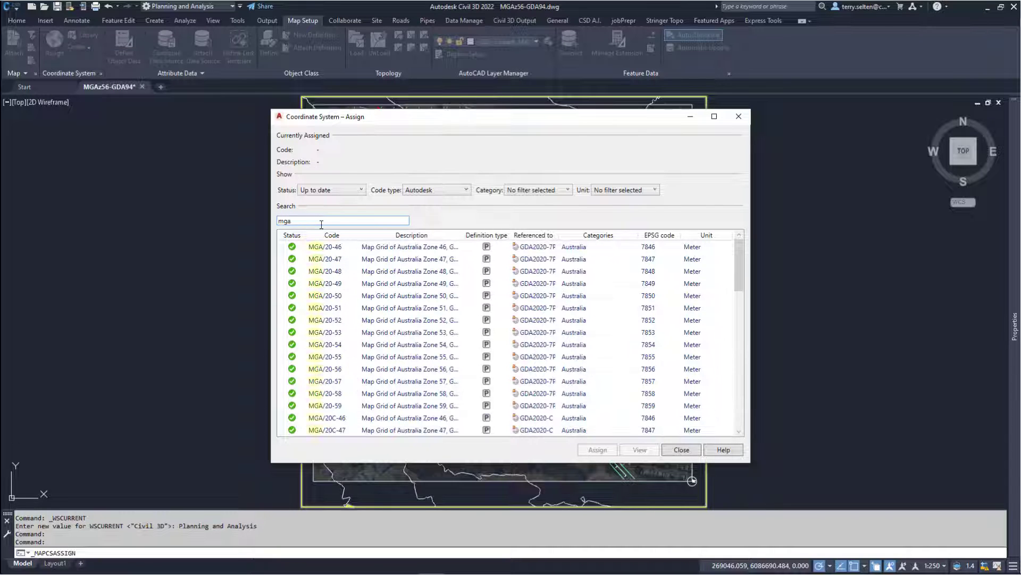
{"action": "left_click_drag", "start_coordinate": [737, 256], "coordinate": [753, 405]}
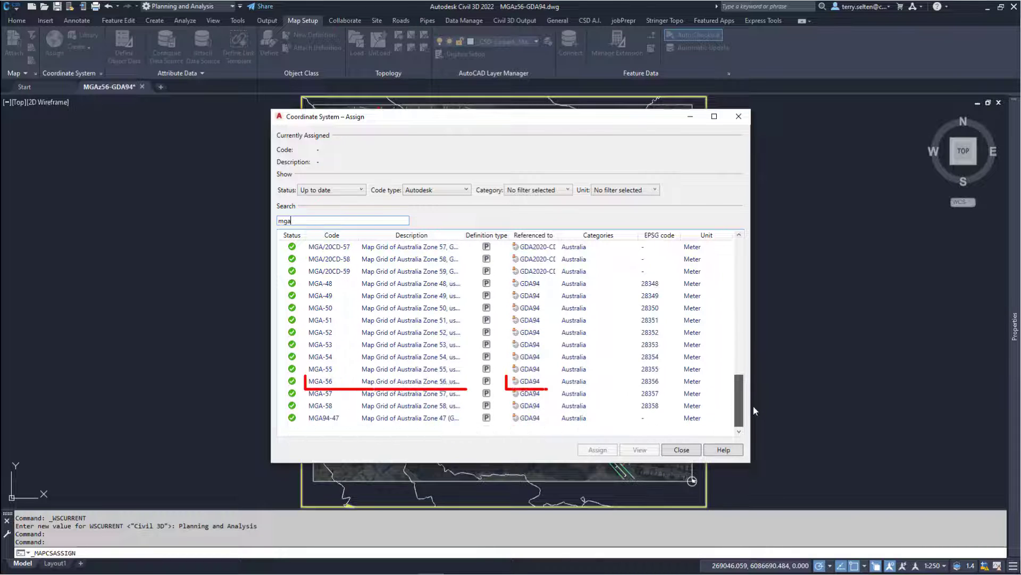
{"action": "left_click", "coordinate": [327, 382]}
{"action": "left_click", "coordinate": [595, 450]}
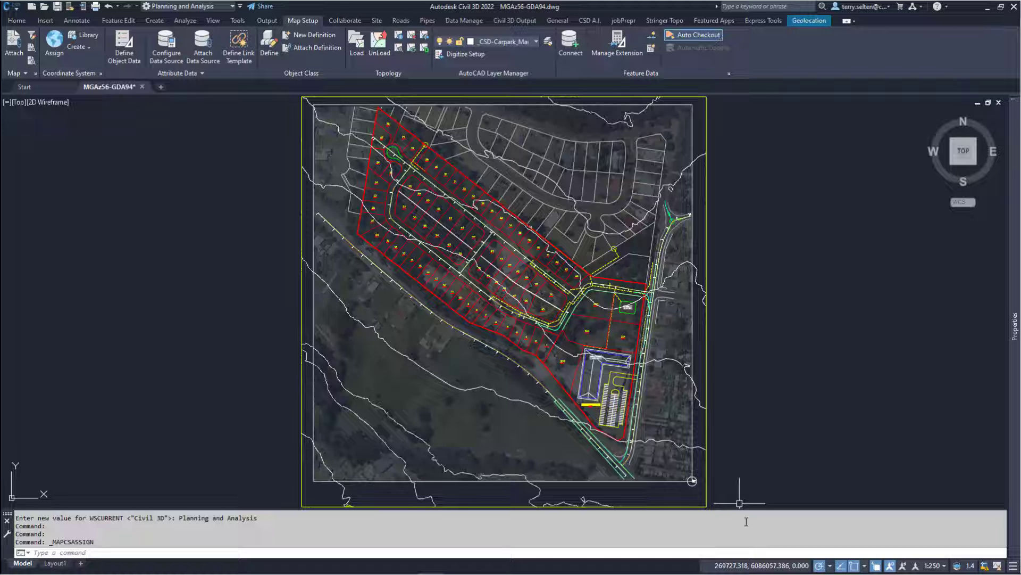
Show the Map Aerial online imagery behind the site and inspect it.
{"action": "scroll", "coordinate": [694, 487], "scroll_direction": "up", "scroll_amount": 12}
{"action": "left_click", "coordinate": [621, 319]}
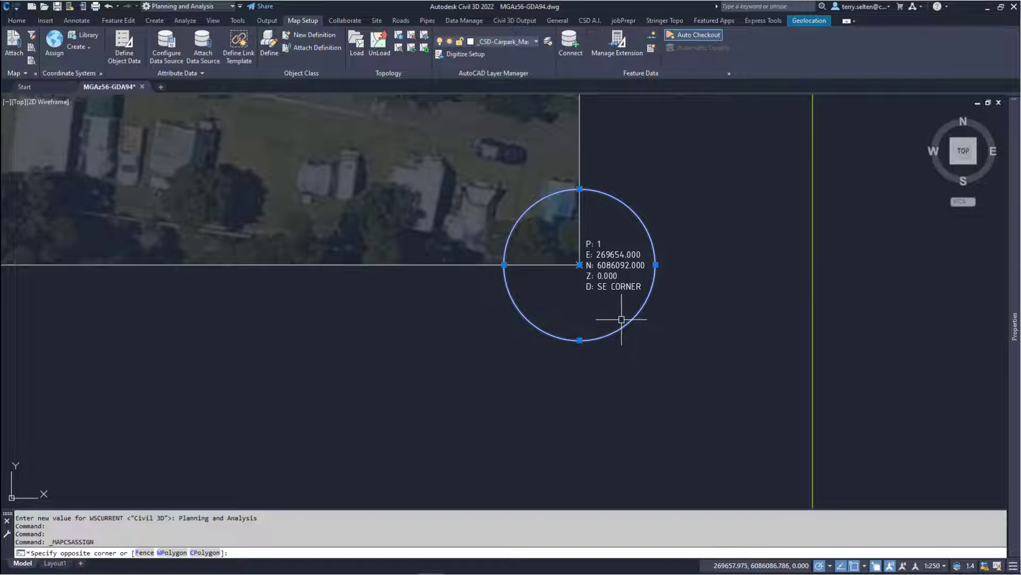
{"action": "key", "text": "Escape"}
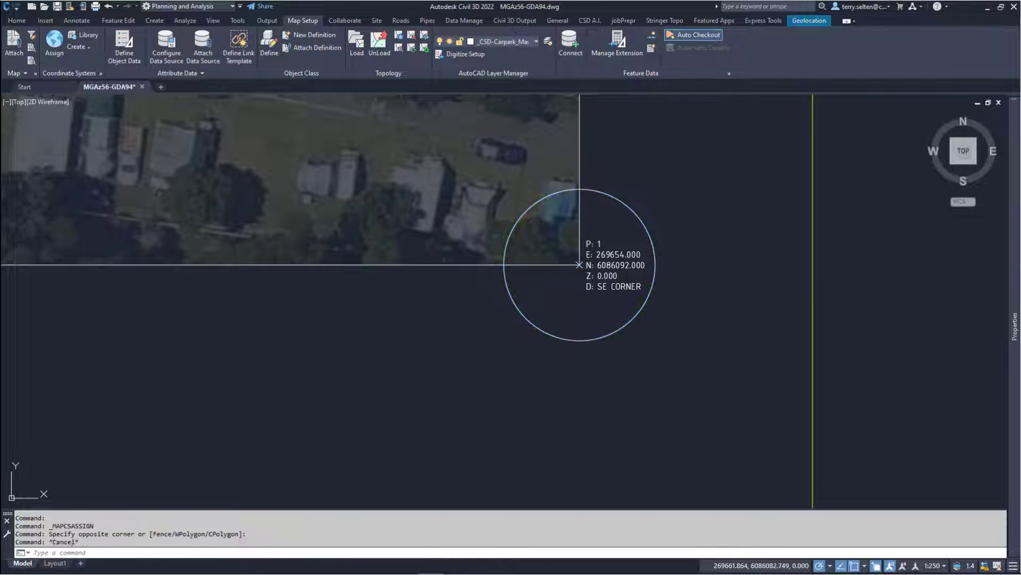
{"action": "middle_click", "coordinate": [662, 362]}
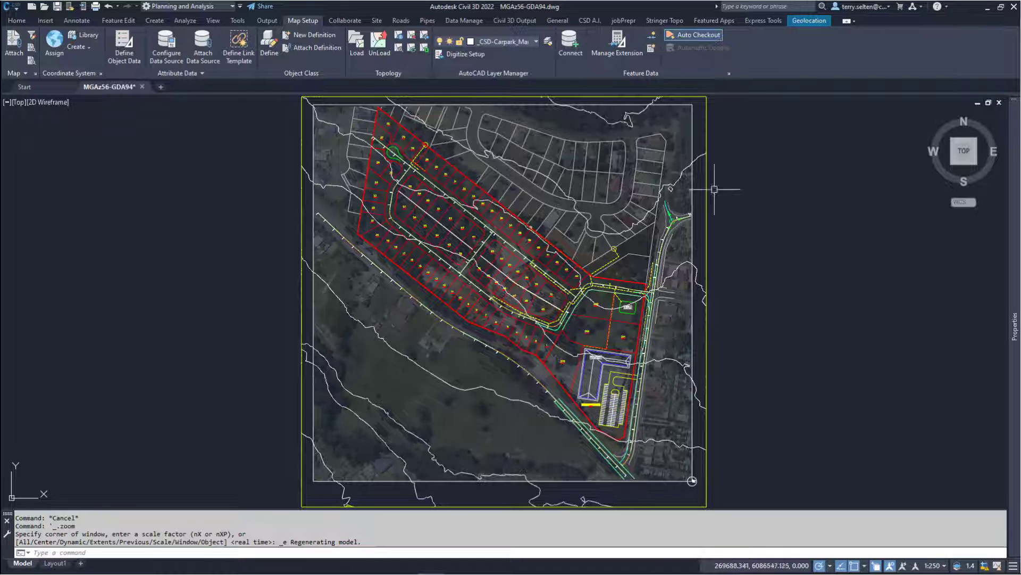
{"action": "left_click", "coordinate": [813, 21]}
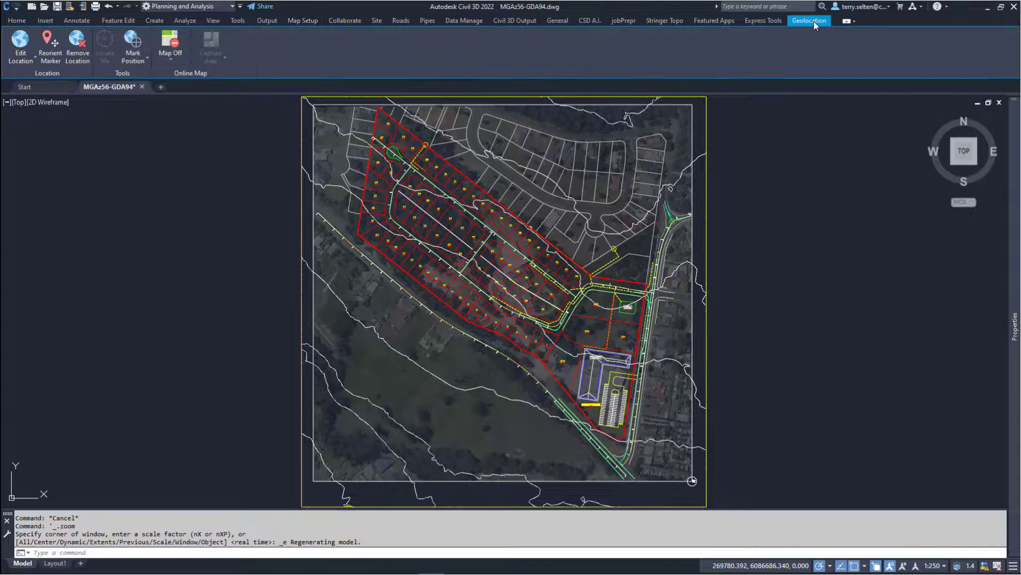
{"action": "left_click", "coordinate": [170, 58]}
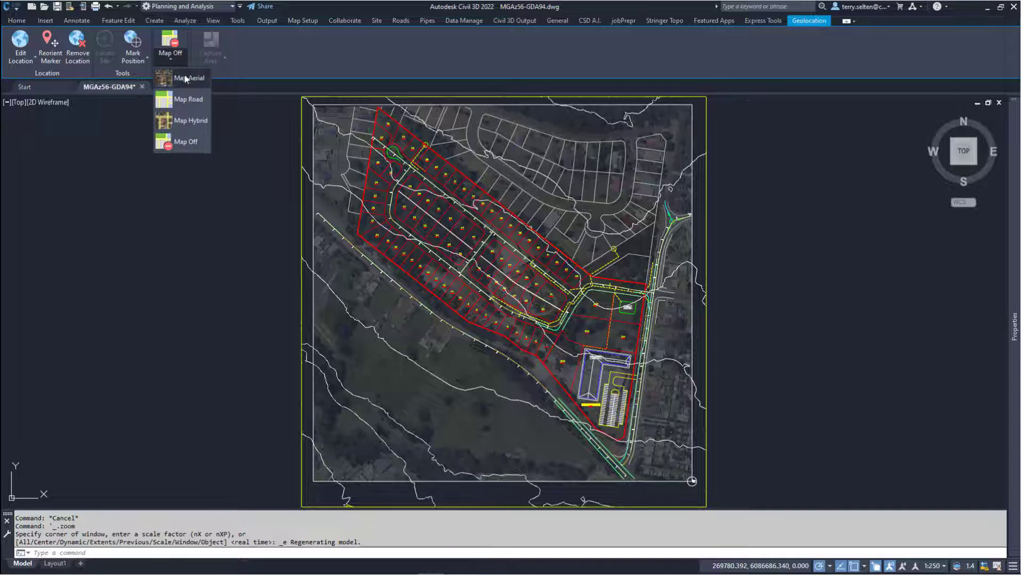
{"action": "left_click", "coordinate": [183, 78]}
{"action": "scroll", "coordinate": [749, 252], "scroll_direction": "down", "scroll_amount": 2}
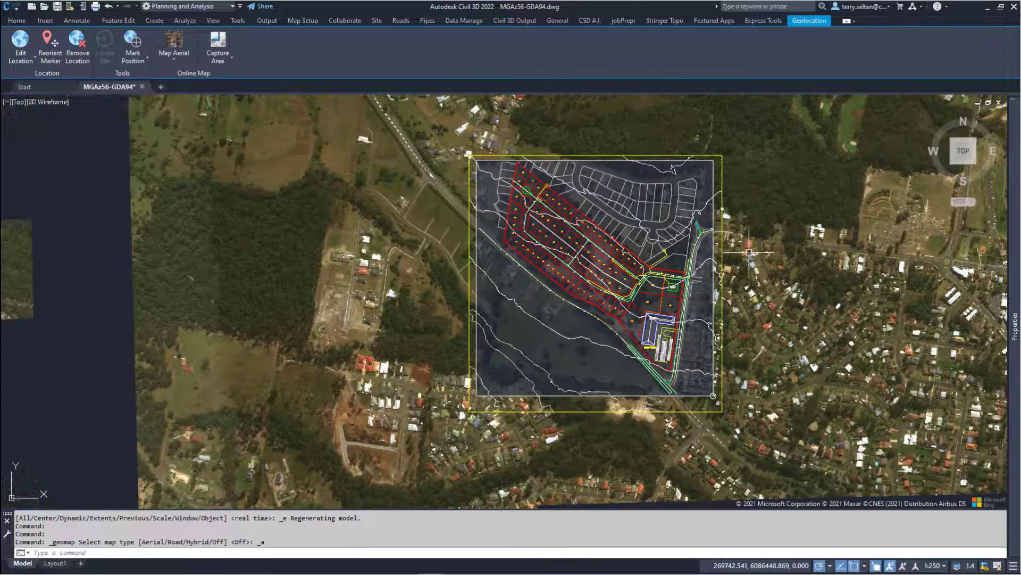
{"action": "scroll", "coordinate": [749, 252], "scroll_direction": "down", "scroll_amount": 2}
{"action": "scroll", "coordinate": [750, 254], "scroll_direction": "up", "scroll_amount": 2}
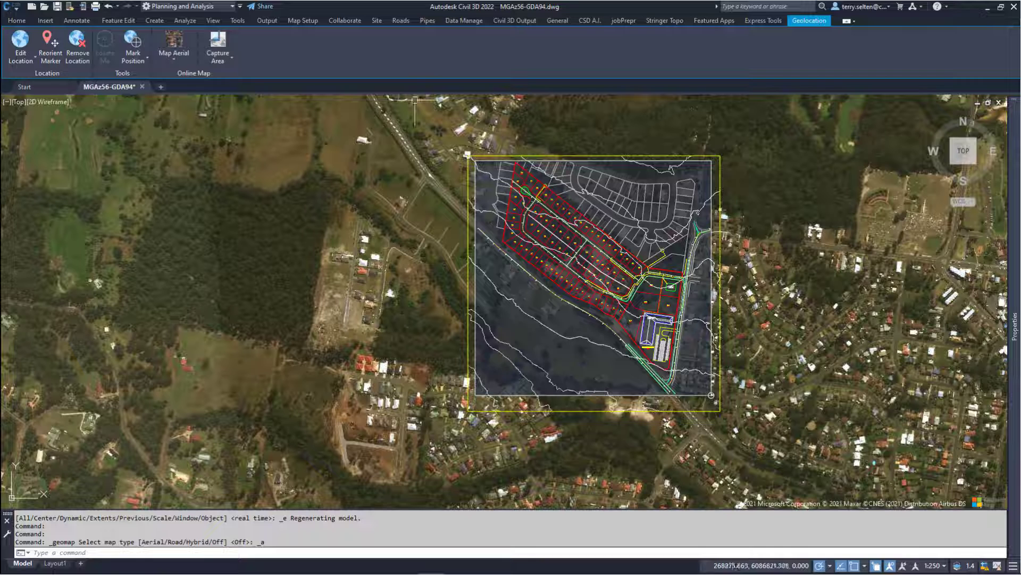
Set the online map to Map Off and zoom to the full drawing extents.
{"action": "left_click", "coordinate": [176, 59]}
{"action": "left_click", "coordinate": [189, 142]}
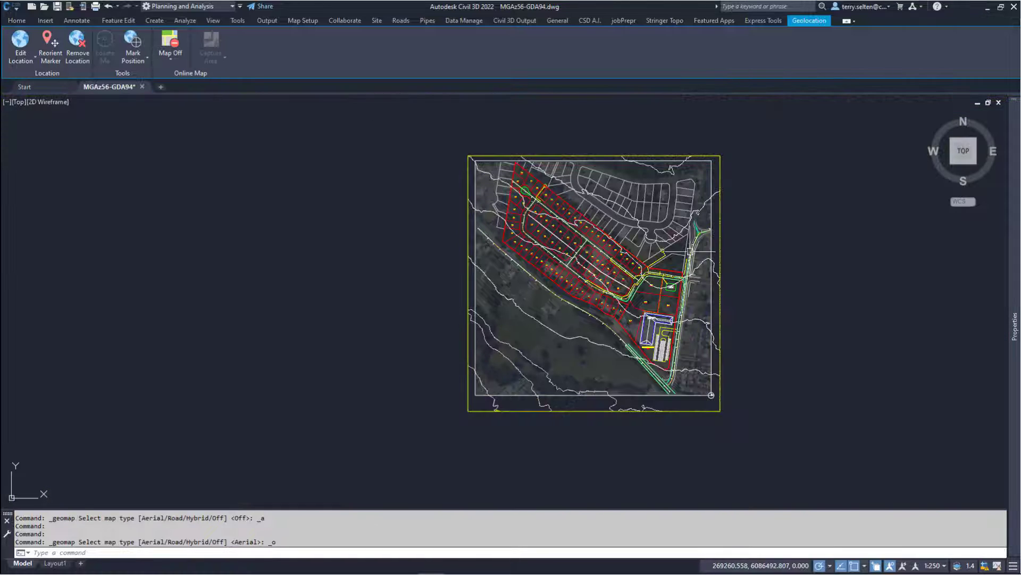
{"action": "middle_click", "coordinate": [746, 482]}
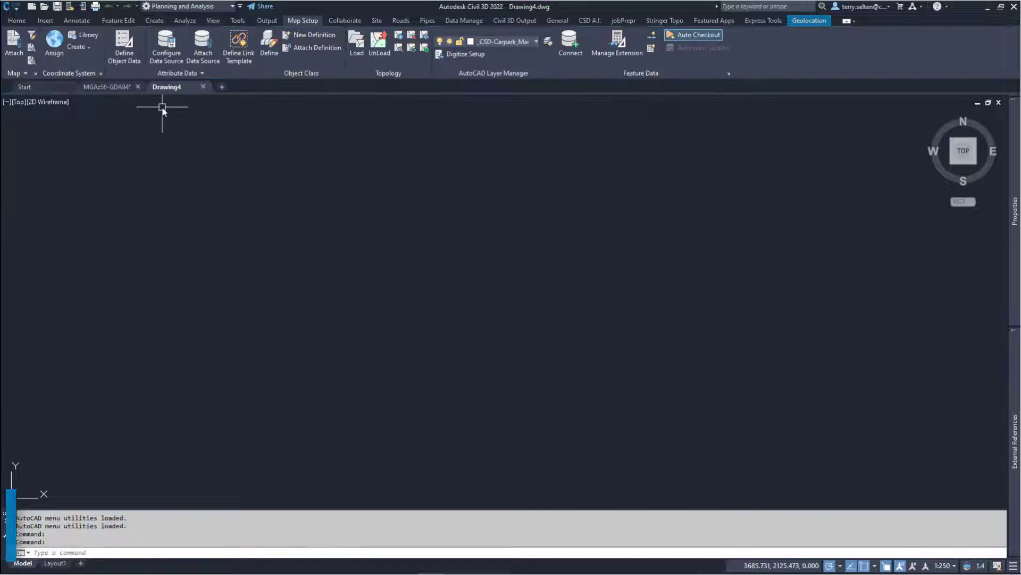
Save the blank drawing as MGAz56-GDA2020c.dwg in the Map Tools folder.
{"action": "key", "text": "ctrl+s"}
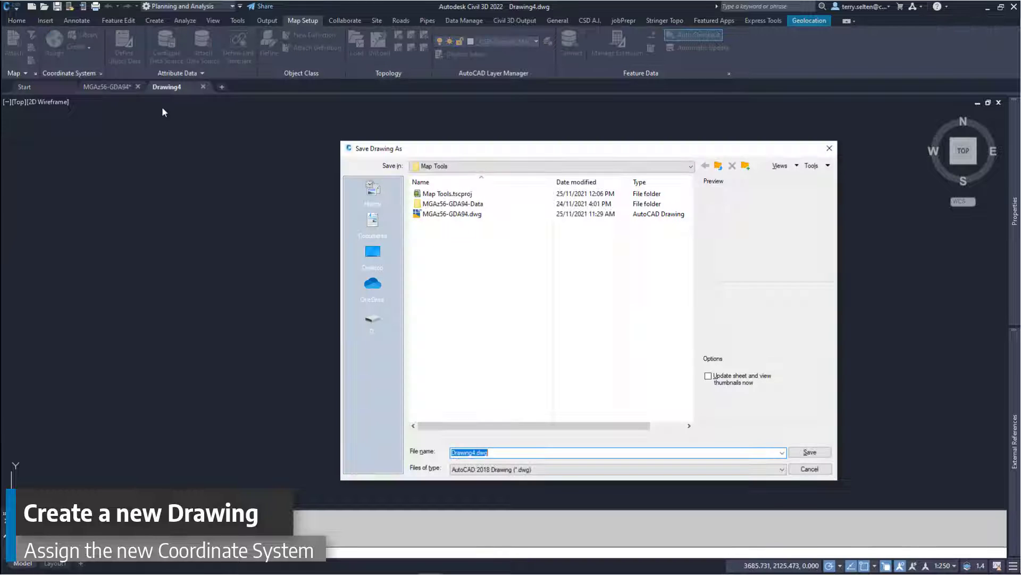
{"action": "left_click", "coordinate": [435, 214]}
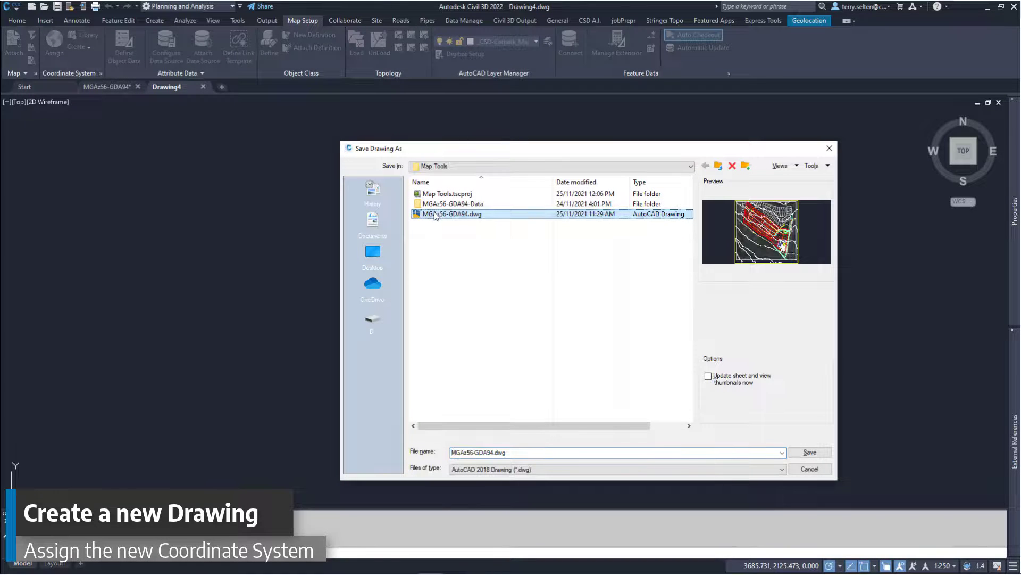
{"action": "left_click", "coordinate": [492, 452]}
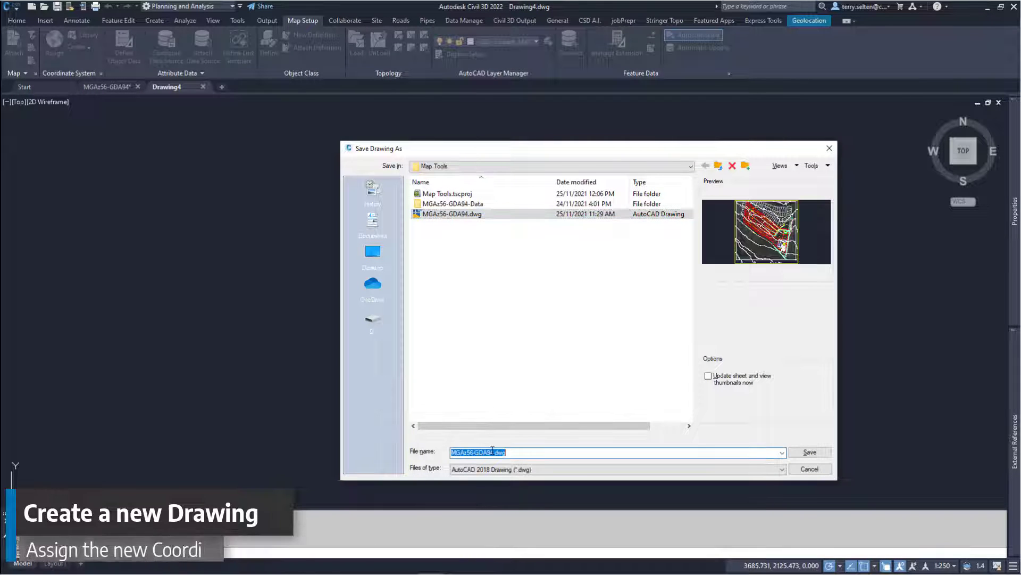
{"action": "left_click", "coordinate": [493, 452]}
{"action": "key", "text": "BackSpace"}
{"action": "key", "text": "BackSpace"}
{"action": "type", "text": "2020c"}
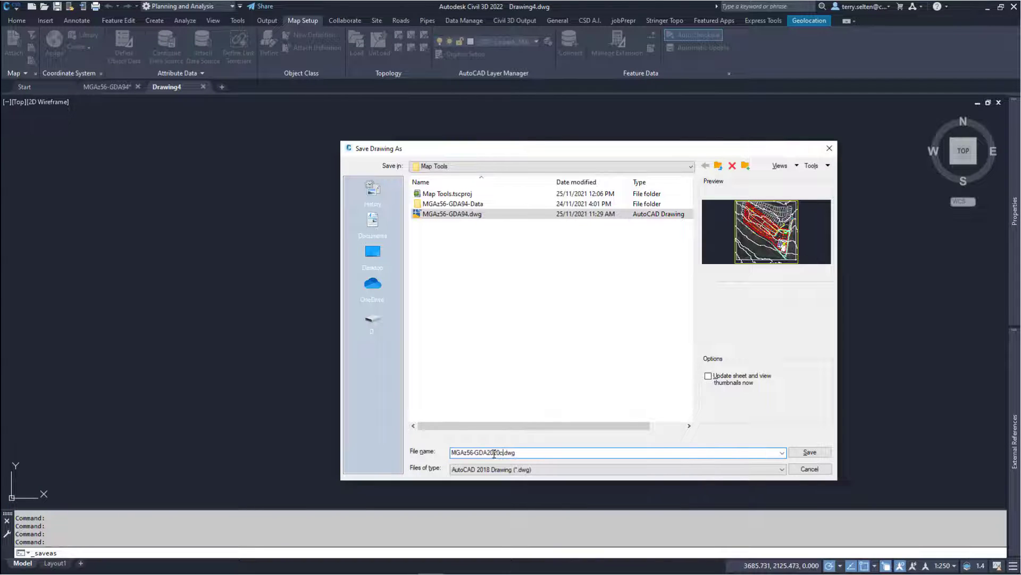
{"action": "left_click", "coordinate": [796, 454]}
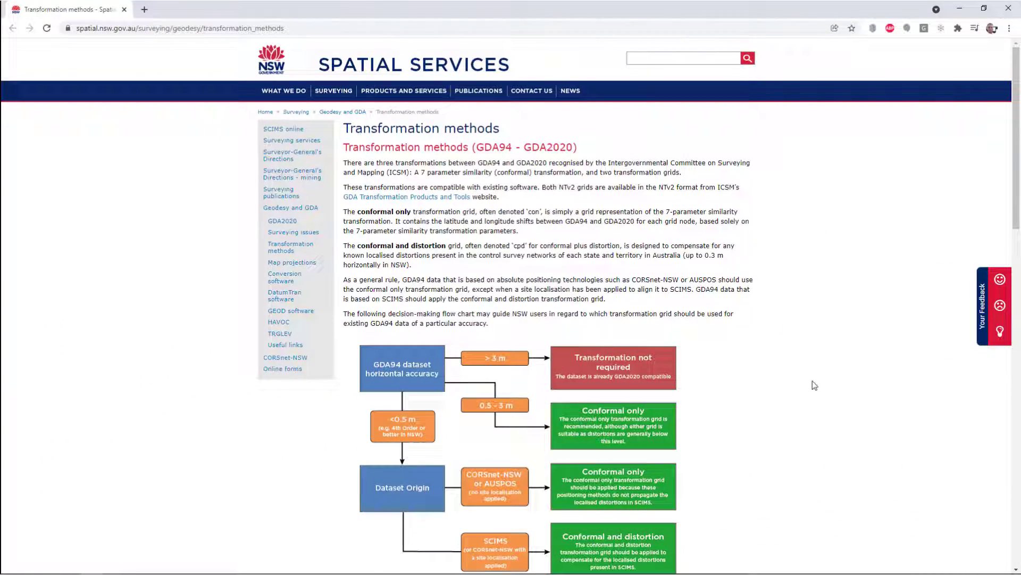
Scroll through the GDA94-to-GDA2020 transformation grid decision flowchart.
{"action": "scroll", "coordinate": [813, 381], "scroll_direction": "down", "scroll_amount": 3}
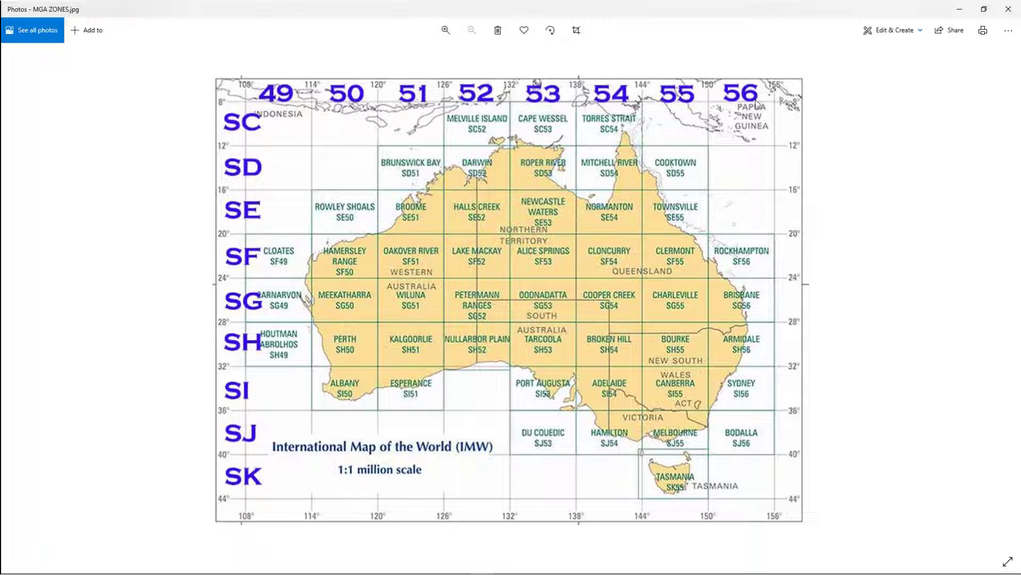
Close the Photos viewer showing the MGA ZONES map to return to Civil 3D.
{"action": "left_click", "coordinate": [960, 9]}
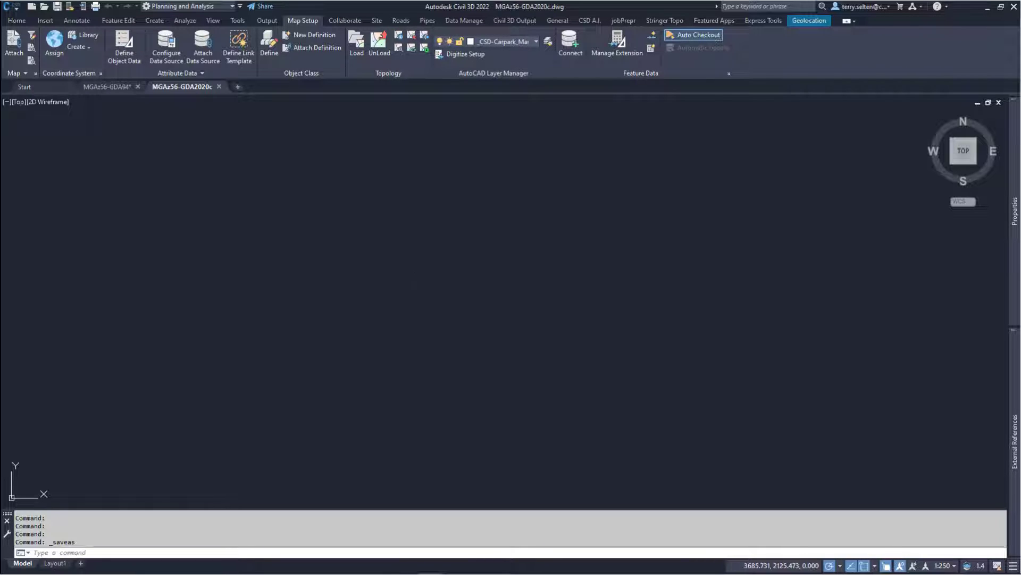
Assign MGA/20C-56 (GDA2020-C, Zone 56) to the drawing from a 'mga' coordinate system search.
{"action": "left_click", "coordinate": [55, 40]}
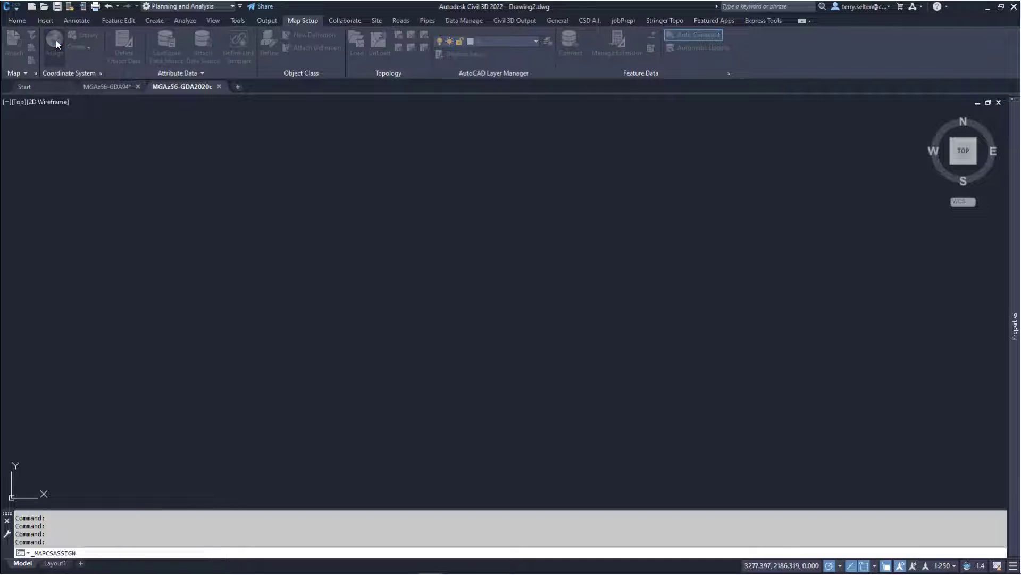
{"action": "left_click", "coordinate": [289, 221]}
{"action": "type", "text": "mga"}
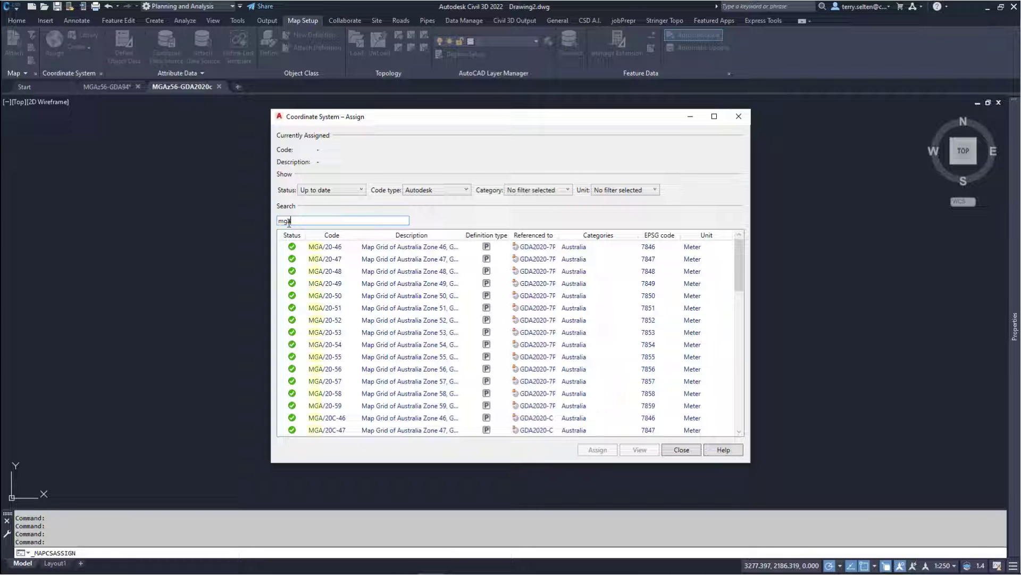
{"action": "double_click", "coordinate": [558, 235]}
{"action": "scroll", "coordinate": [584, 289], "scroll_direction": "down", "scroll_amount": 1}
{"action": "scroll", "coordinate": [583, 289], "scroll_direction": "down", "scroll_amount": 1}
{"action": "left_click_drag", "start_coordinate": [748, 288], "coordinate": [751, 336]}
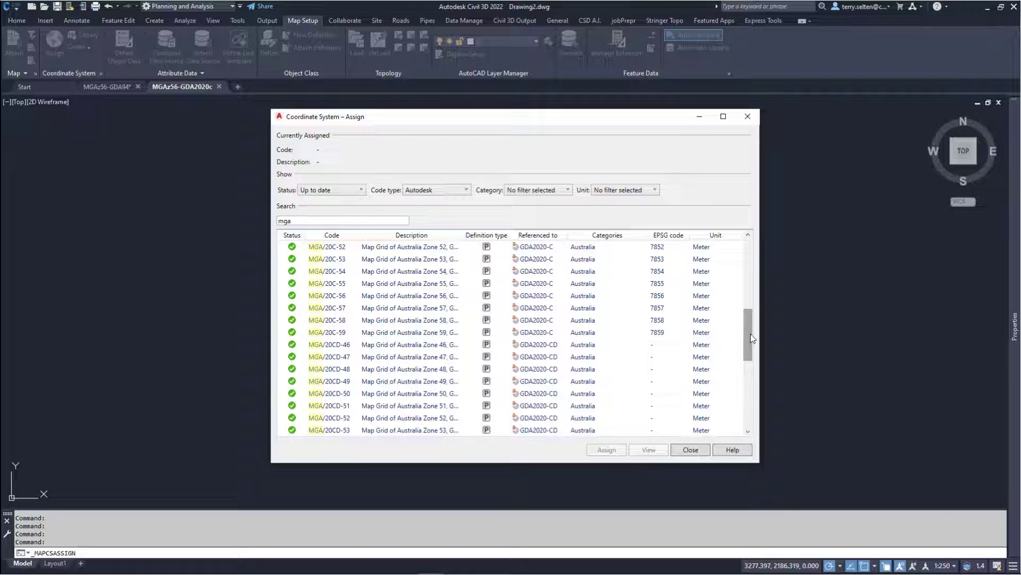
{"action": "left_click", "coordinate": [349, 297]}
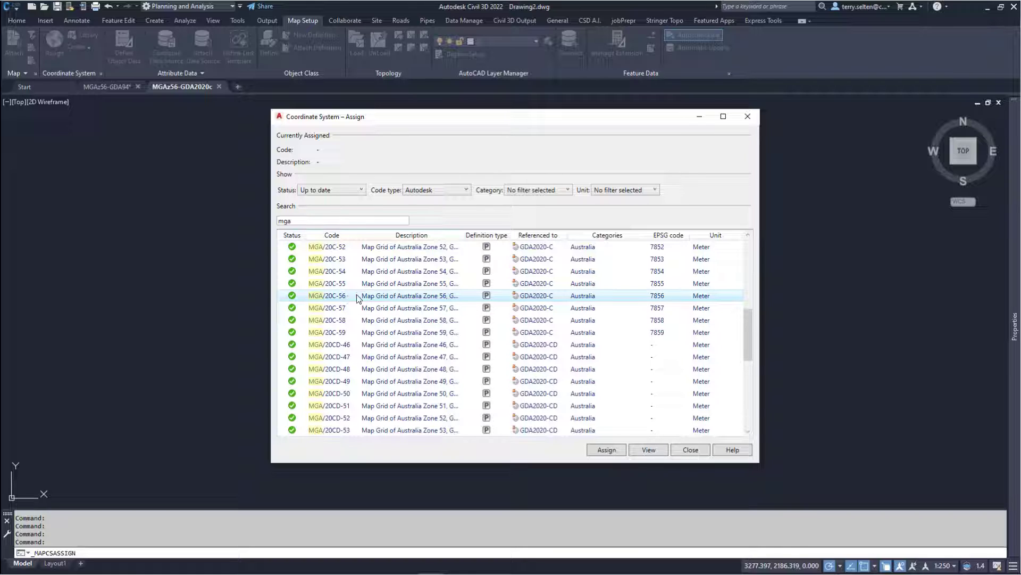
{"action": "left_click", "coordinate": [665, 294]}
{"action": "left_click", "coordinate": [618, 449]}
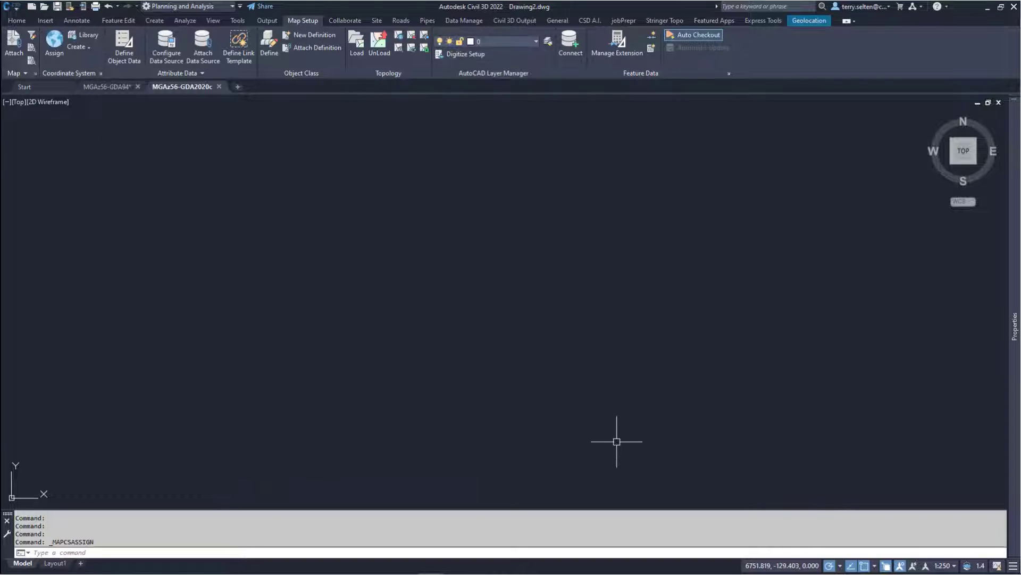
Open the Map Task Pane on Map Explorer, then switch to and close the MGAz56-GDA94 drawing.
{"action": "left_click", "coordinate": [214, 21]}
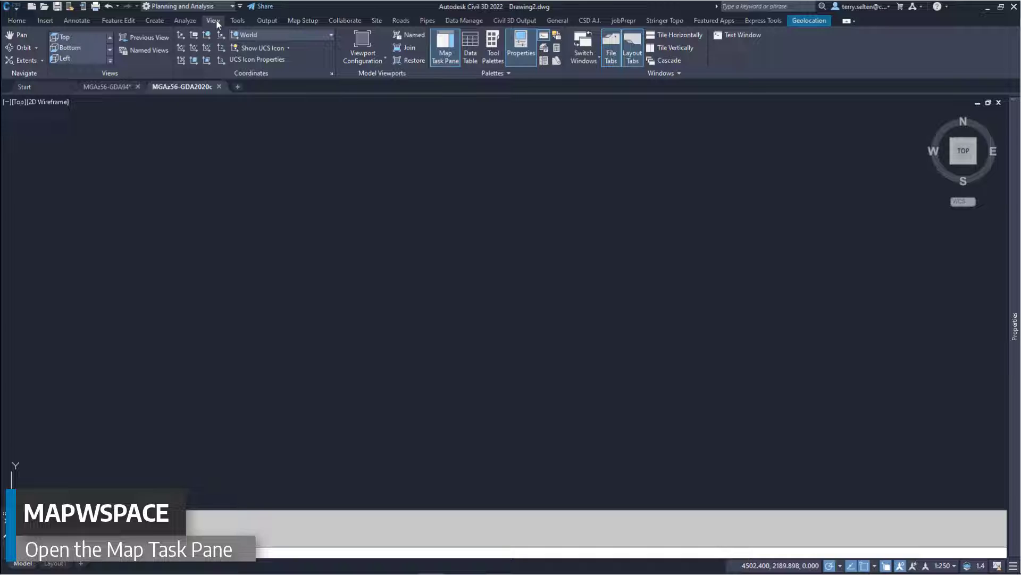
{"action": "left_click", "coordinate": [452, 55]}
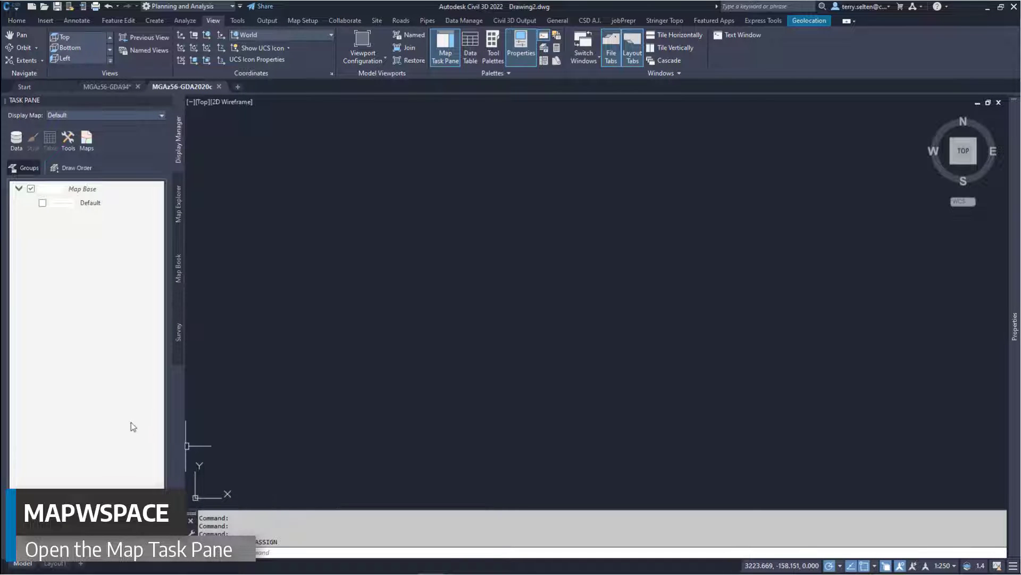
{"action": "left_click", "coordinate": [179, 207]}
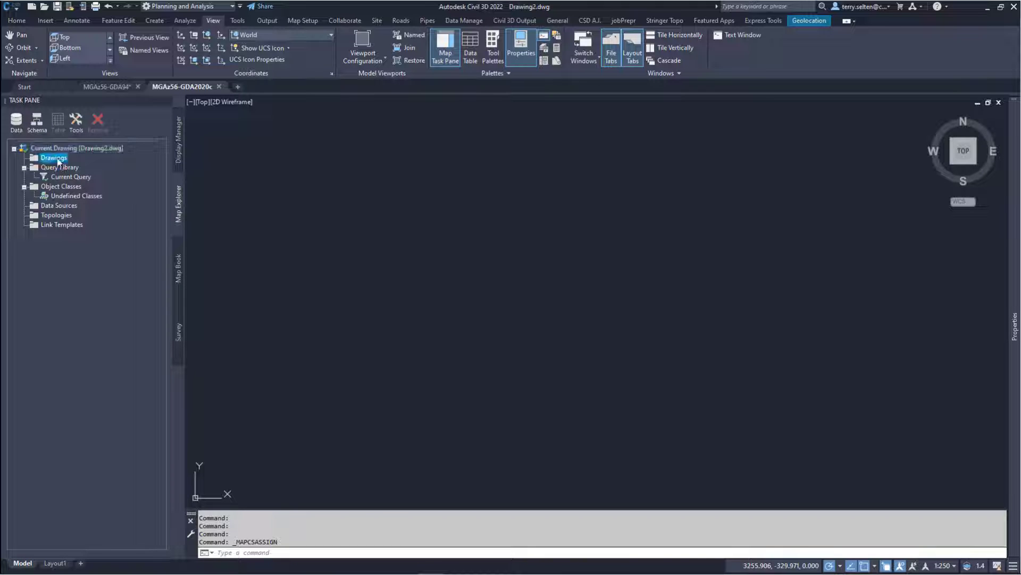
{"action": "left_click", "coordinate": [136, 87]}
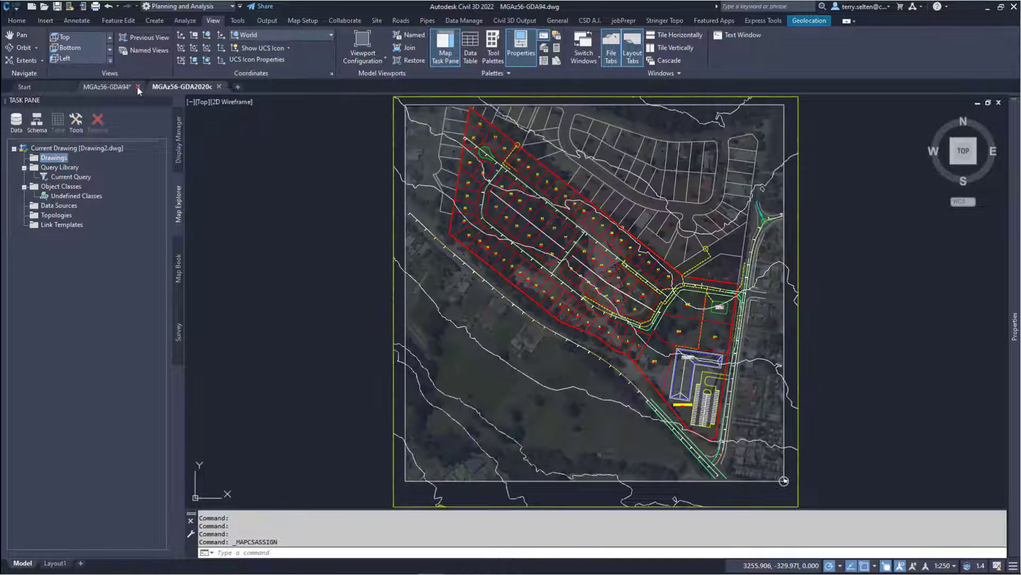
{"action": "left_click", "coordinate": [138, 87]}
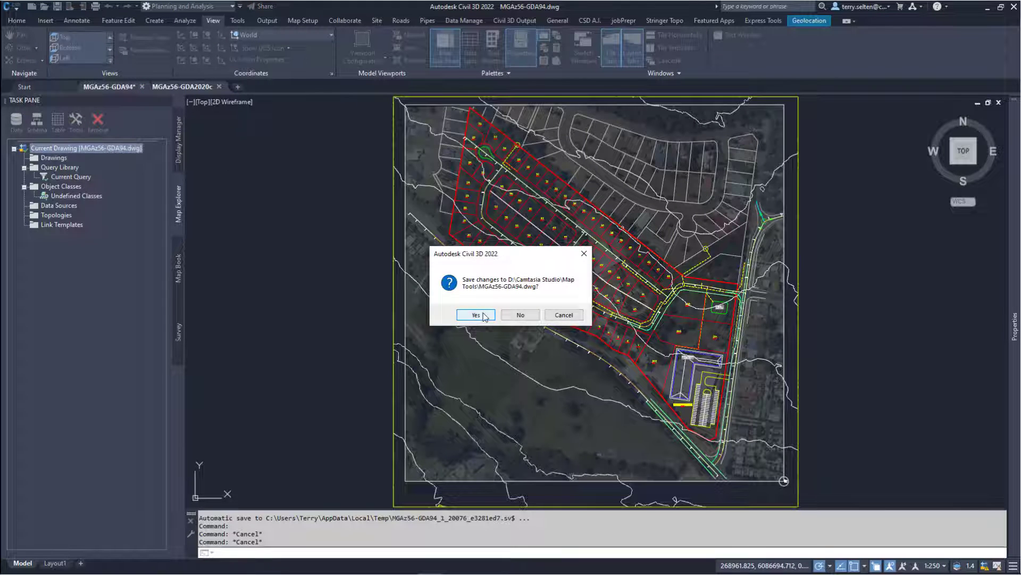
Save MGAz56-GDA94.dwg on closing and attach it by dragging it from File Explorer onto Drawings.
{"action": "left_click", "coordinate": [484, 315]}
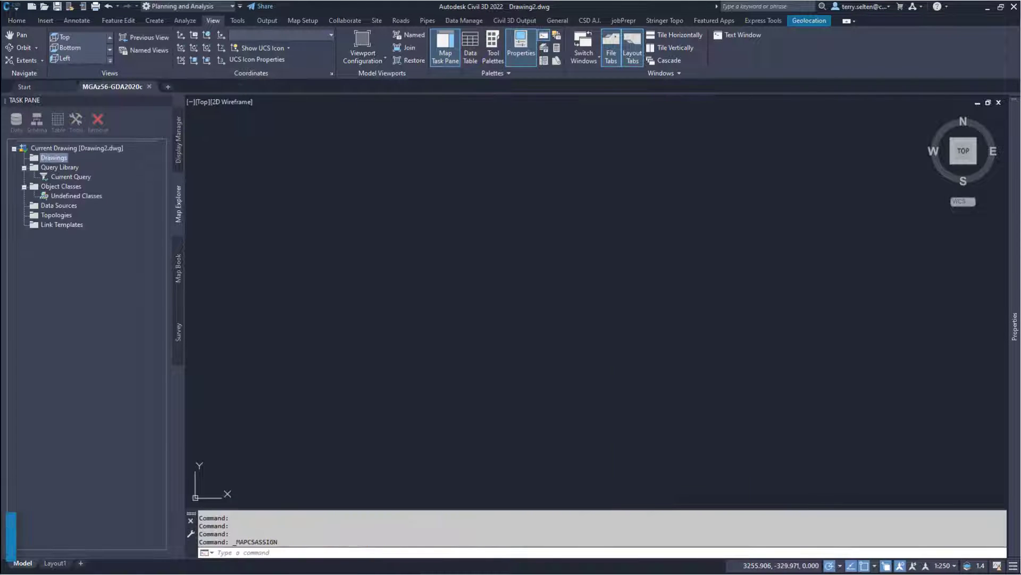
{"action": "right_click", "coordinate": [56, 158]}
{"action": "left_click", "coordinate": [86, 161]}
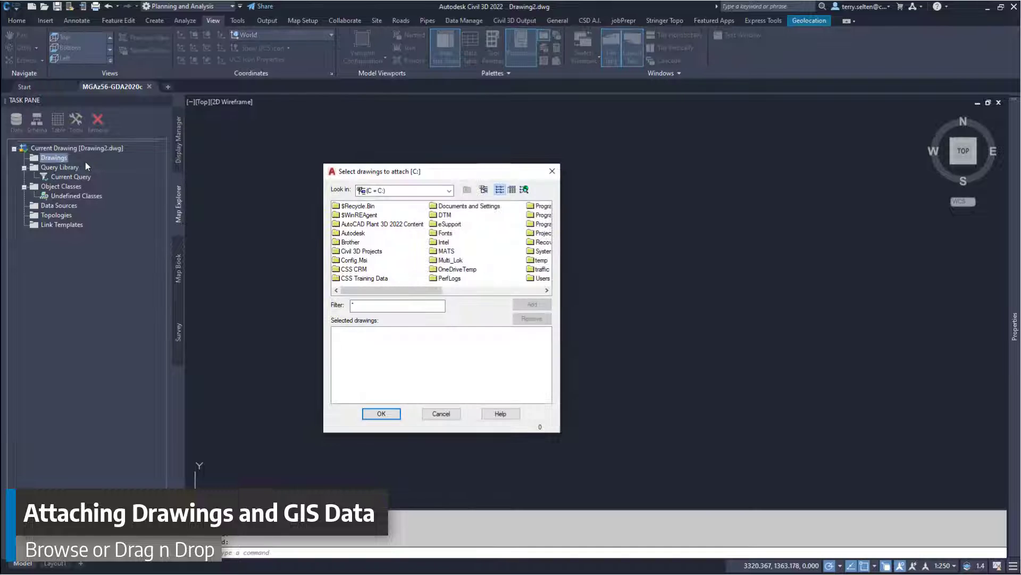
{"action": "left_click", "coordinate": [450, 191]}
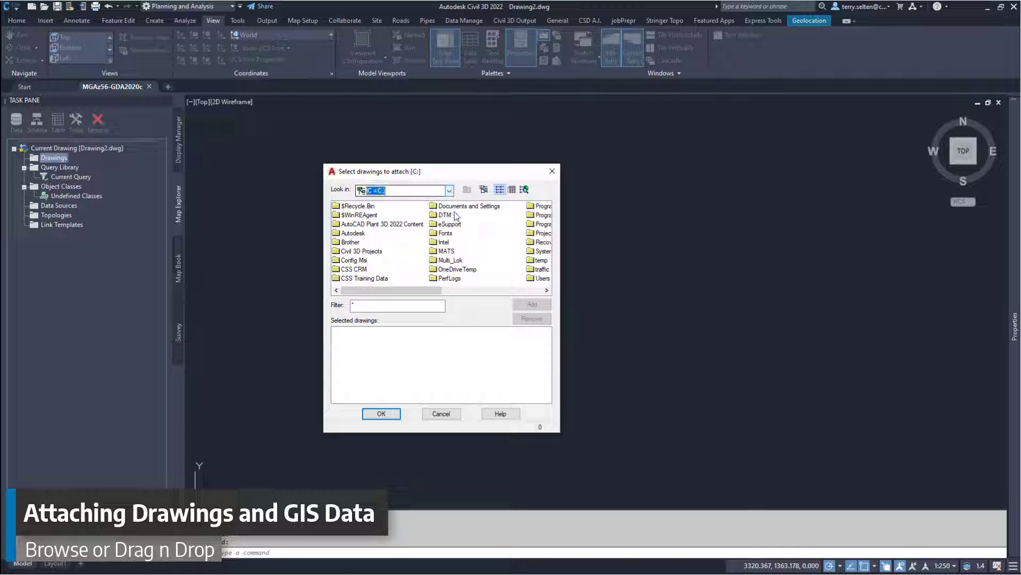
{"action": "left_click", "coordinate": [441, 414]}
{"action": "key", "text": "alt+Tab"}
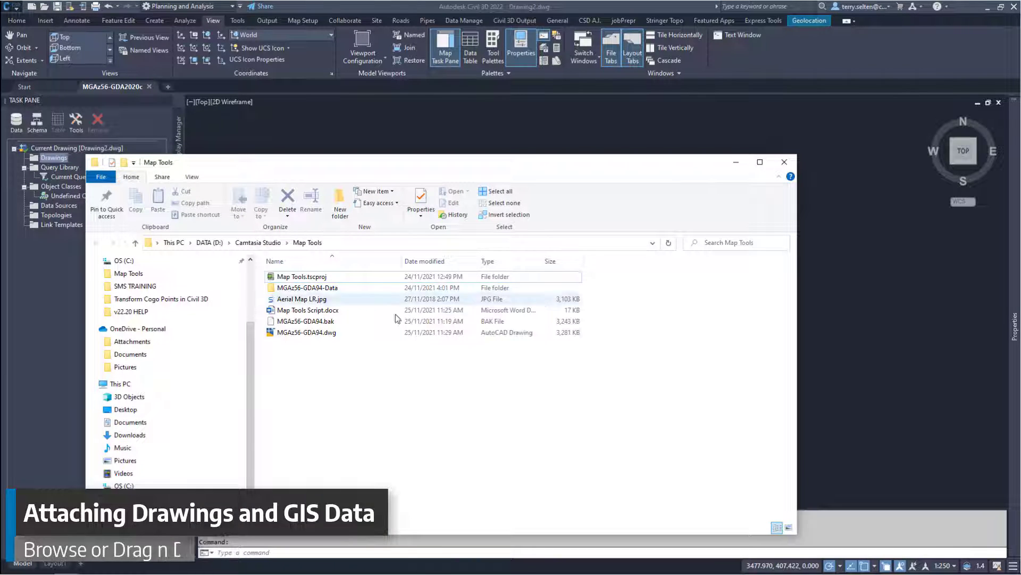
{"action": "left_click_drag", "start_coordinate": [303, 332], "coordinate": [63, 270]}
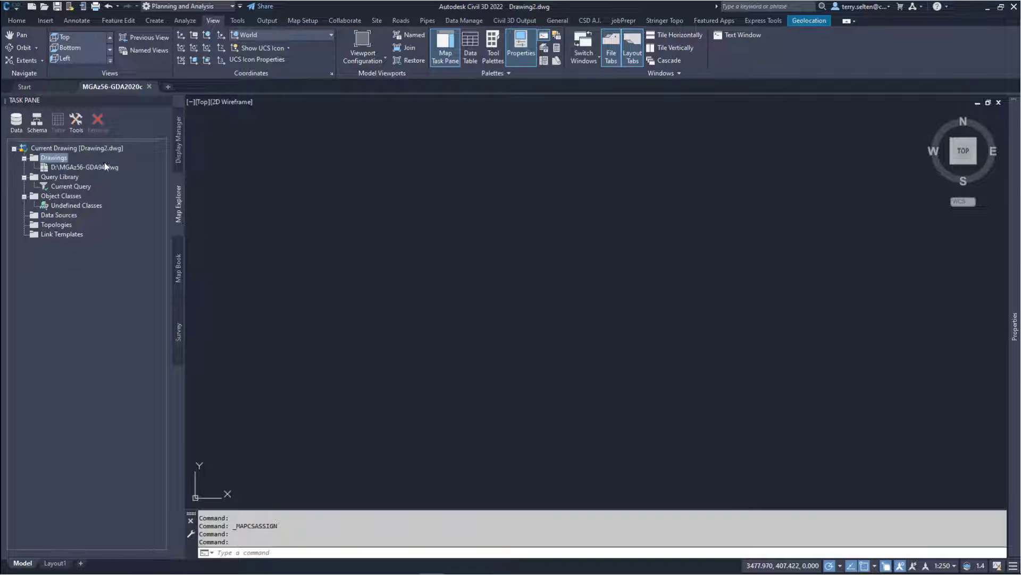
Check the Attach Data Source file types, cancel, and select the attached MGAz56-GDA94.dwg entry.
{"action": "left_click", "coordinate": [72, 215]}
{"action": "right_click", "coordinate": [72, 216]}
{"action": "left_click", "coordinate": [100, 222]}
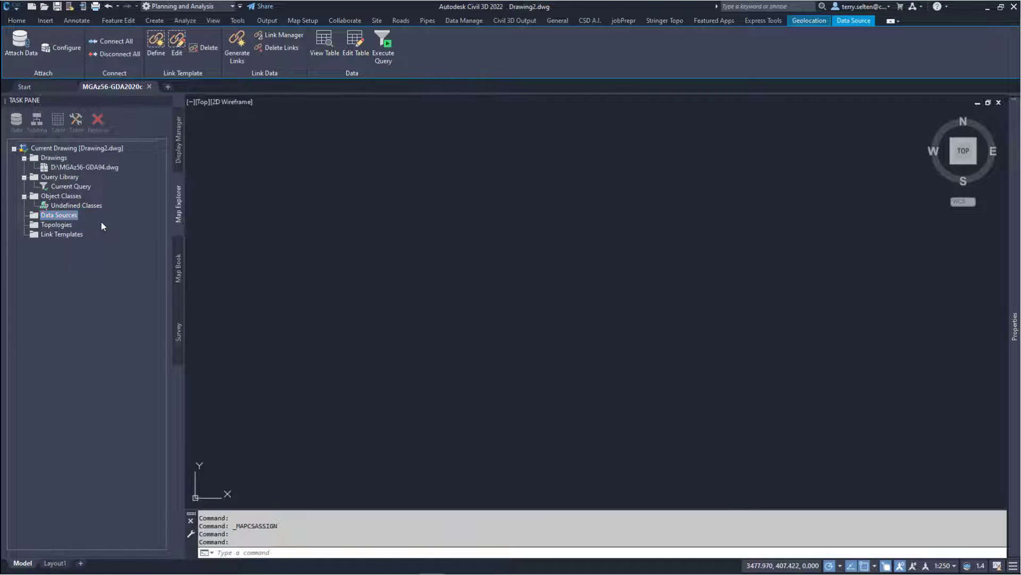
{"action": "left_click", "coordinate": [592, 375]}
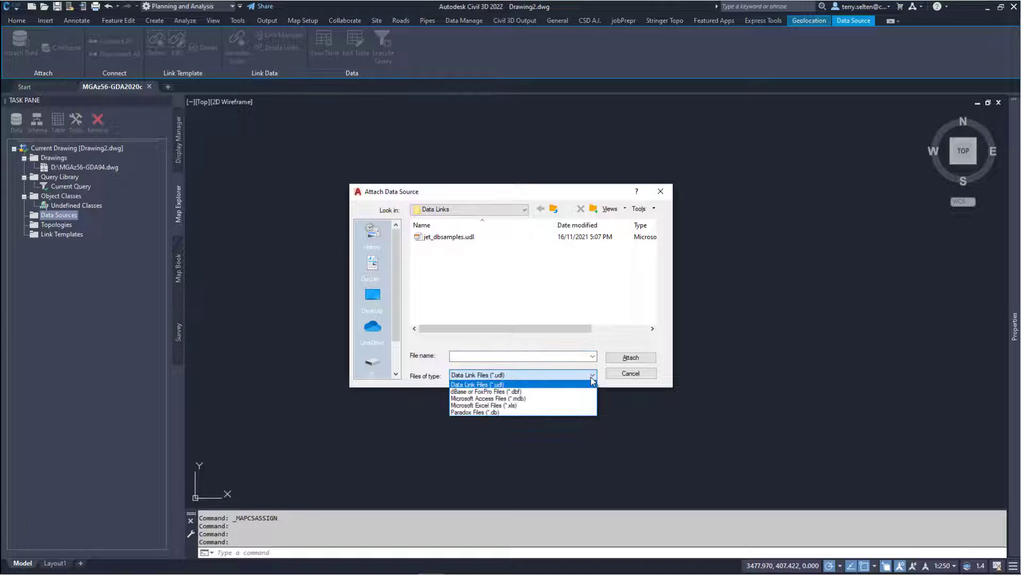
{"action": "left_click", "coordinate": [631, 373]}
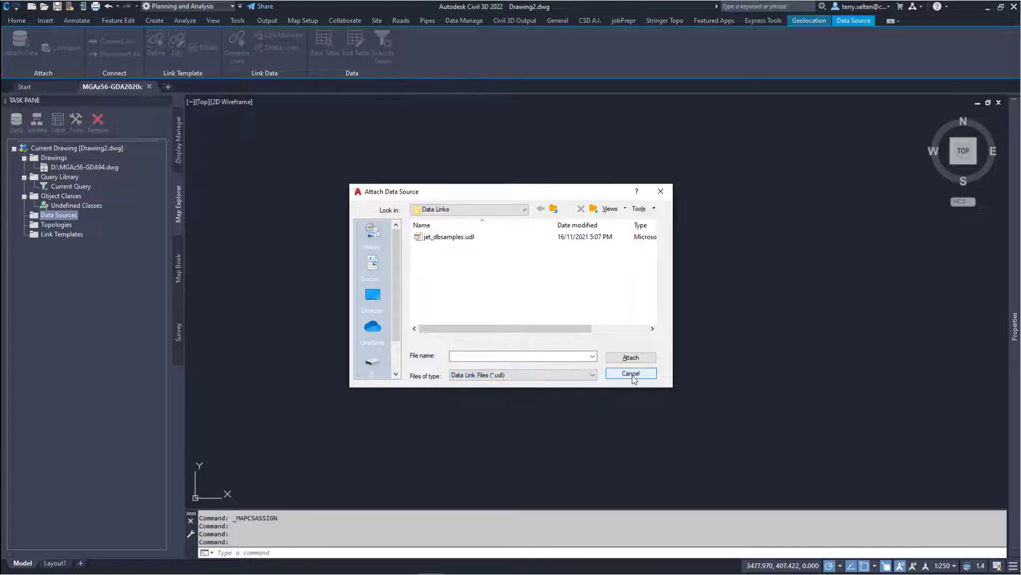
{"action": "left_click", "coordinate": [631, 373]}
{"action": "left_click", "coordinate": [91, 167]}
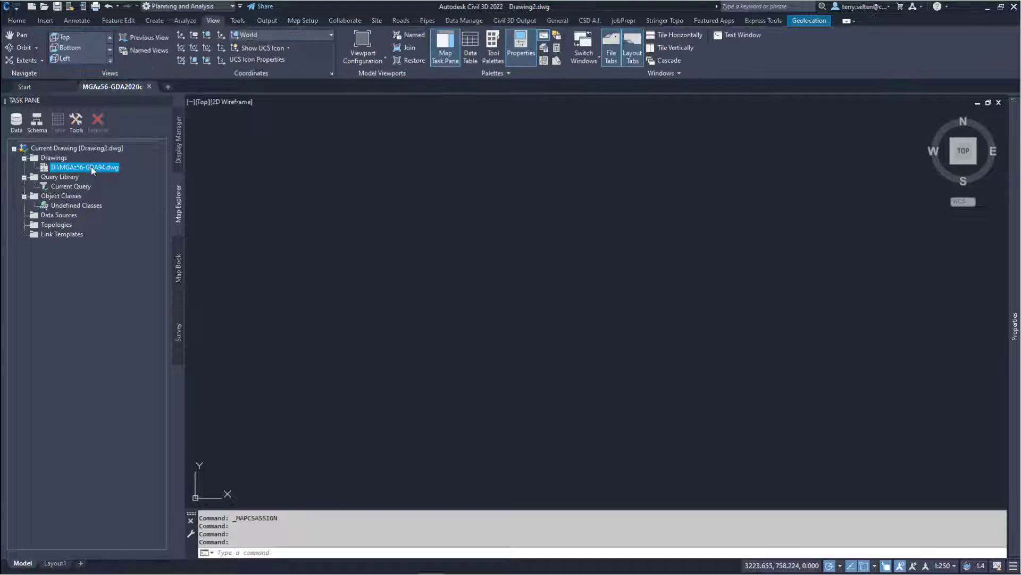
Define and execute a Location ALL query in Draw mode on the attached GDA94 drawing.
{"action": "left_click", "coordinate": [80, 187]}
{"action": "right_click", "coordinate": [79, 187]}
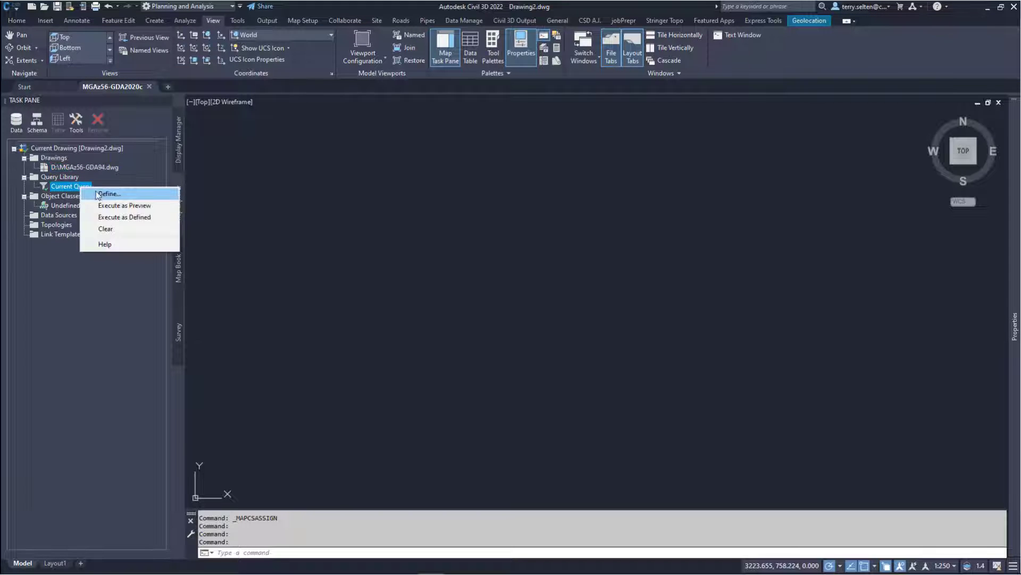
{"action": "left_click", "coordinate": [98, 193]}
{"action": "left_click", "coordinate": [442, 308]}
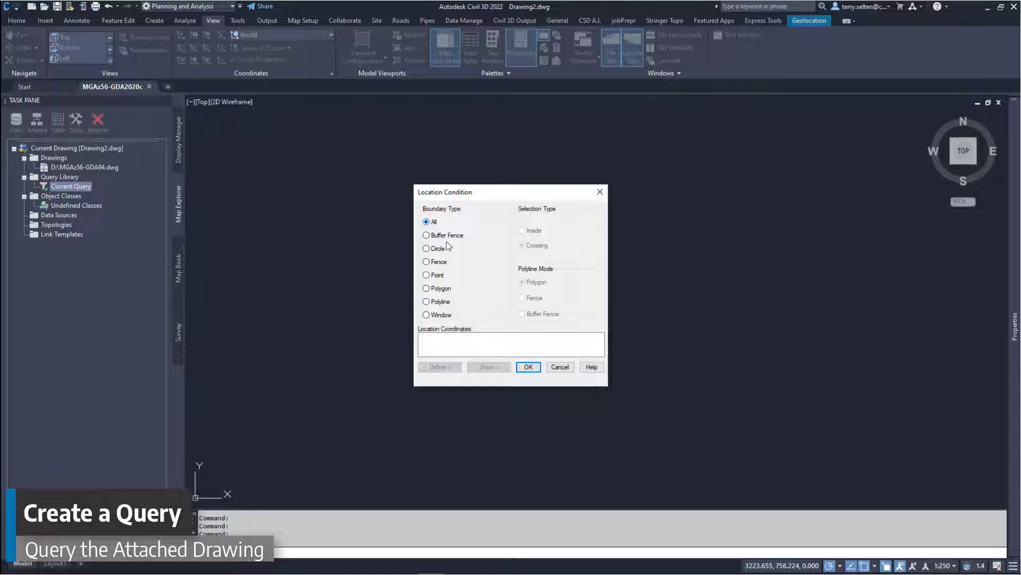
{"action": "left_click", "coordinate": [528, 368]}
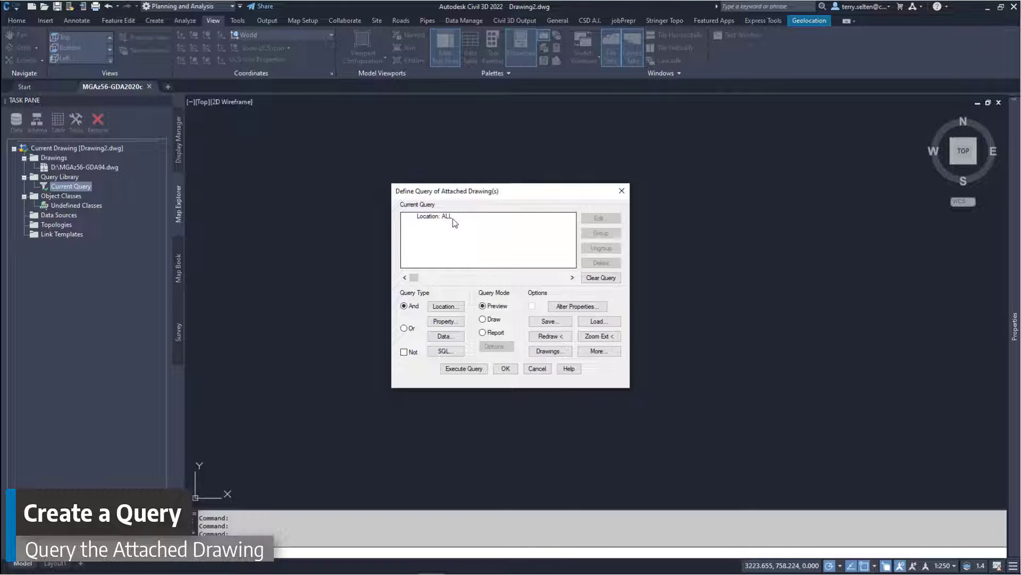
{"action": "left_click", "coordinate": [483, 319]}
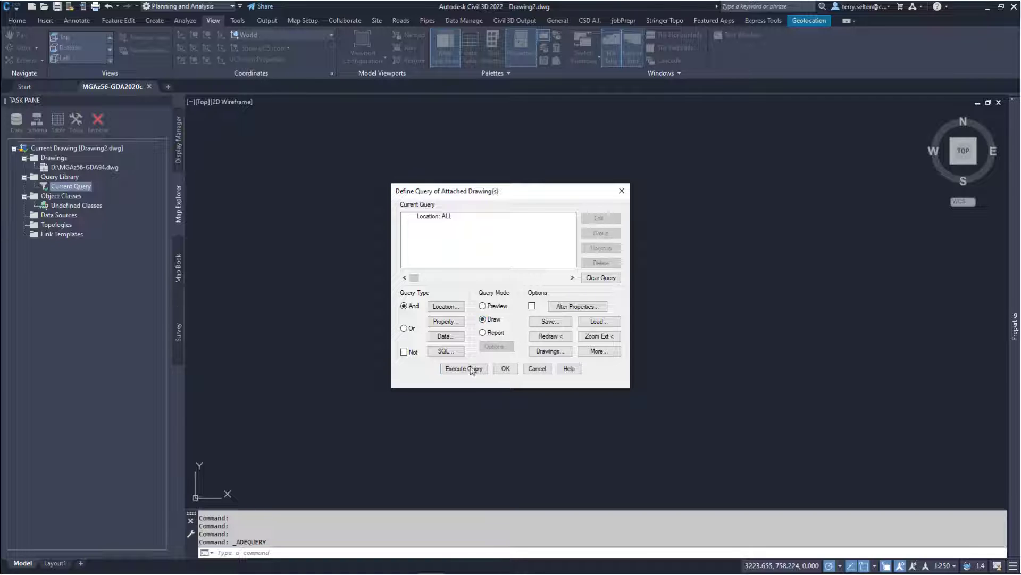
{"action": "left_click", "coordinate": [468, 368]}
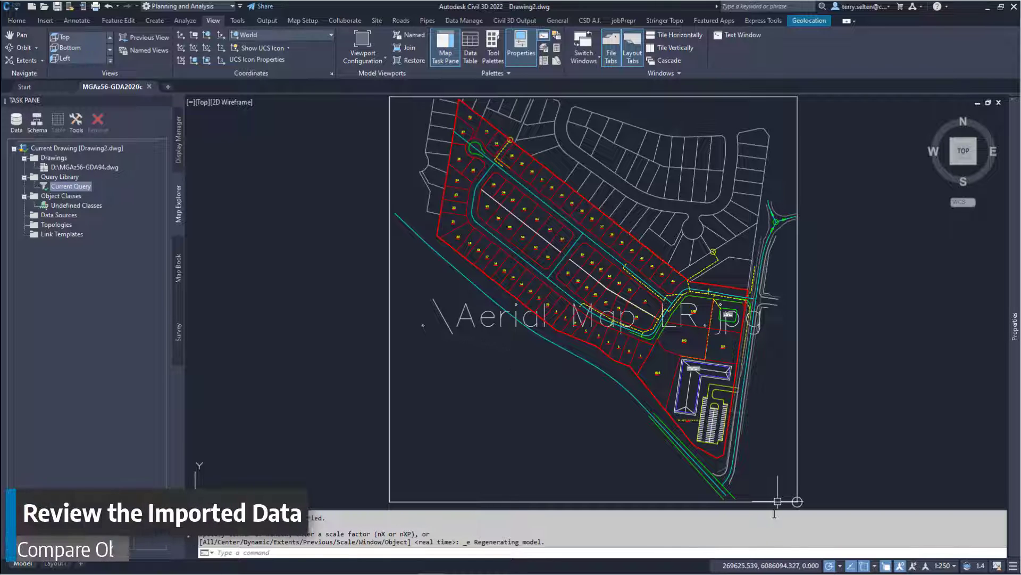
Select the corner circle and read its centre (X 269654.449, Y 6086093.426) in Properties.
{"action": "middle_click_drag", "start_coordinate": [828, 468], "coordinate": [768, 431]}
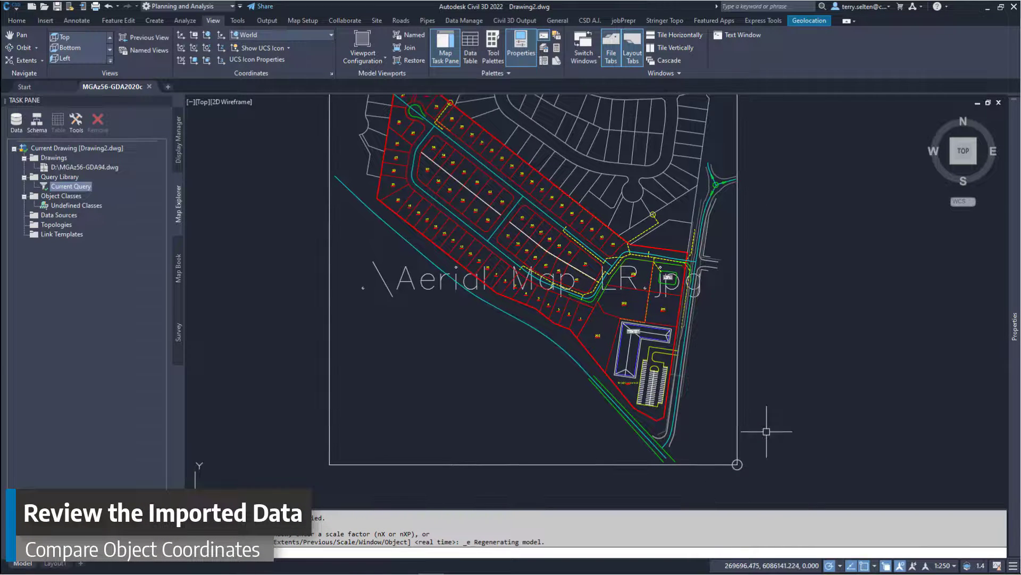
{"action": "mouse_move", "coordinate": [1015, 409]}
{"action": "left_click", "coordinate": [1001, 110]}
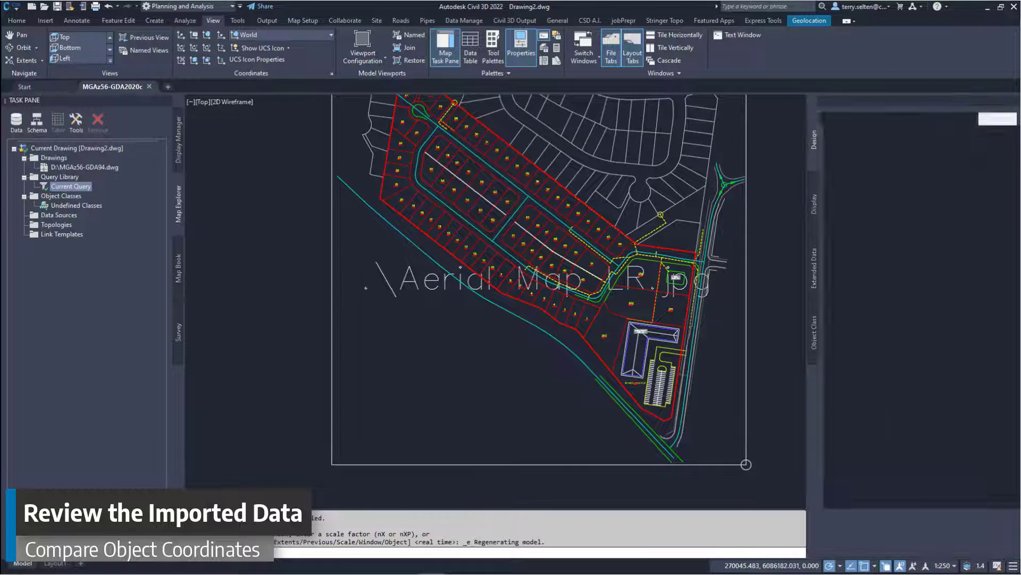
{"action": "scroll", "coordinate": [651, 451], "scroll_direction": "up", "scroll_amount": 6}
{"action": "left_click", "coordinate": [651, 451]}
{"action": "middle_click_drag", "start_coordinate": [650, 452], "coordinate": [653, 331]}
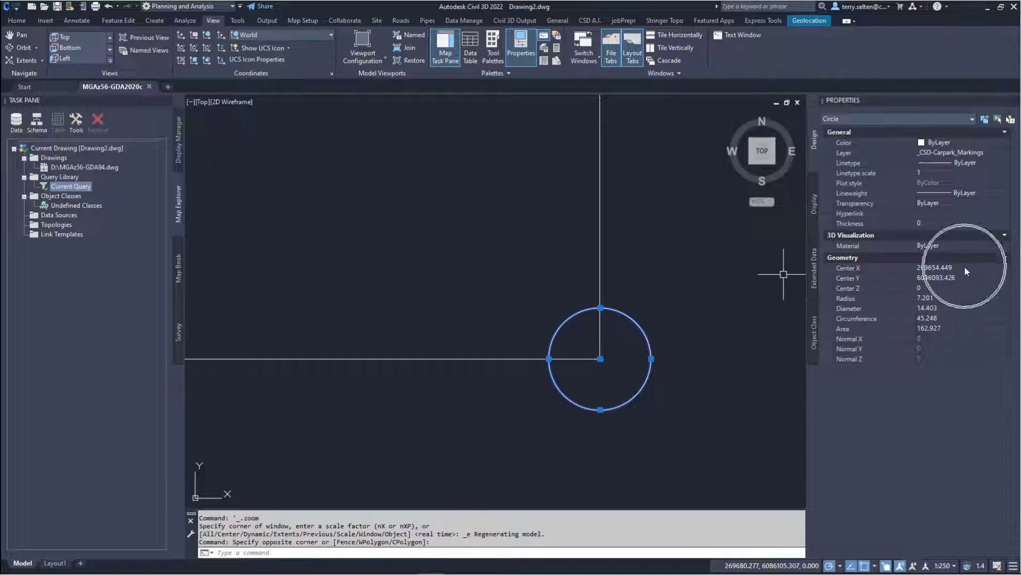
Deselect the circle, zoom out to the whole site, and show the Analyze tab.
{"action": "left_click", "coordinate": [1005, 101]}
{"action": "key", "text": "Escape"}
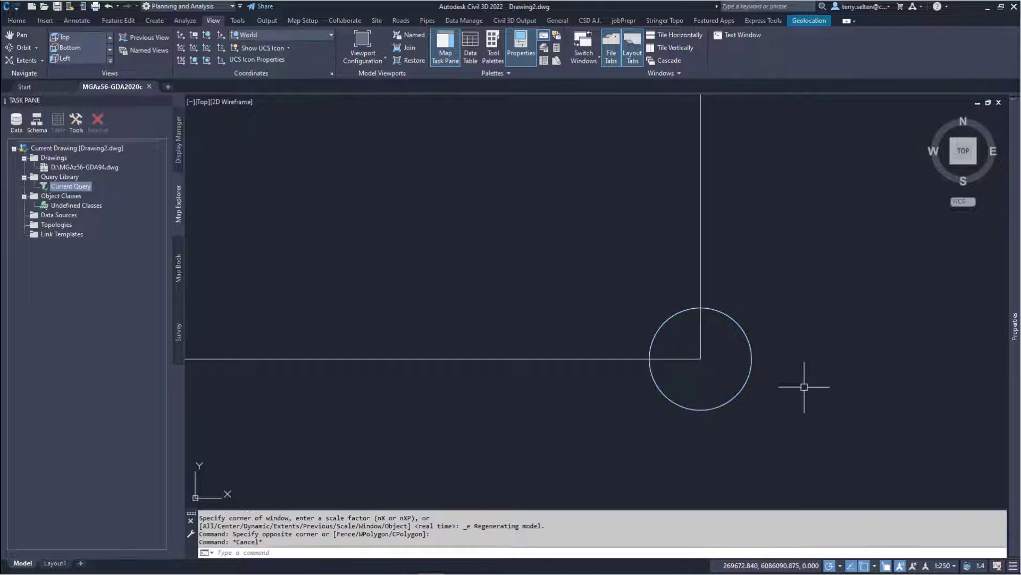
{"action": "middle_click", "coordinate": [833, 377]}
{"action": "middle_click", "coordinate": [833, 377]}
{"action": "left_click", "coordinate": [185, 20]}
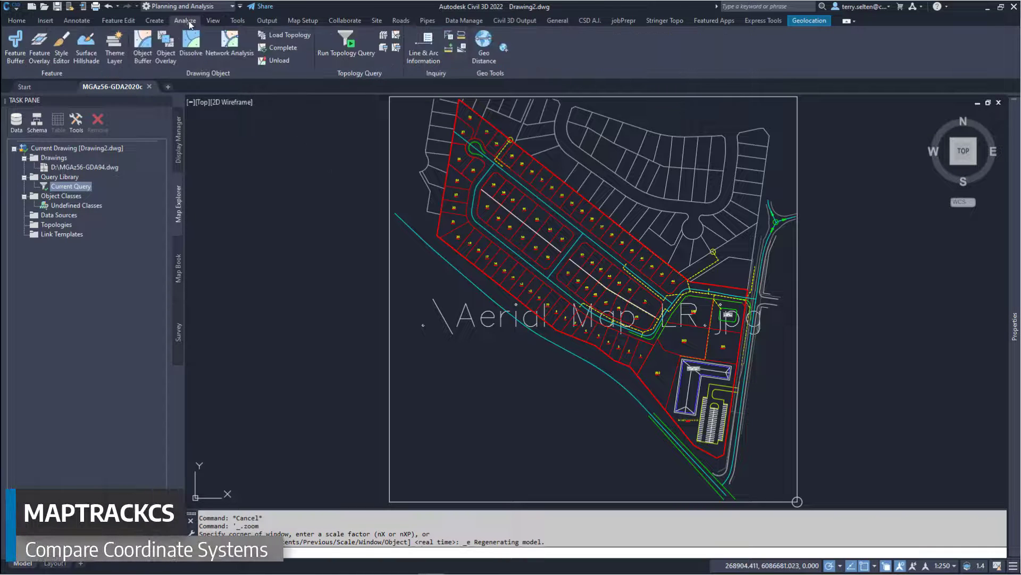
Clone the MGA/20C-56 coordinate tracker and set the new tracker to Australian MGA/20CD-56.
{"action": "left_click", "coordinate": [504, 49]}
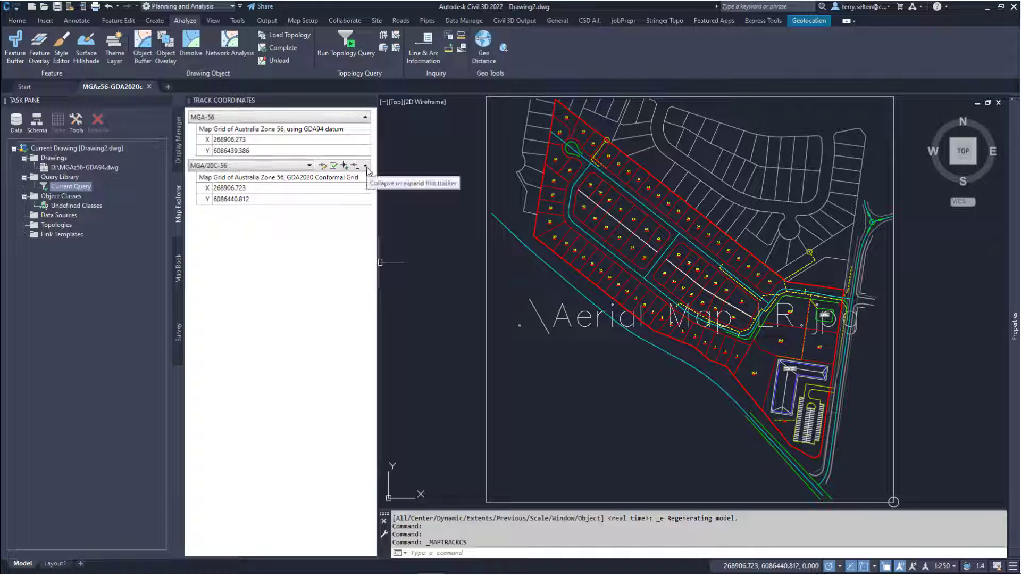
{"action": "left_click", "coordinate": [344, 166]}
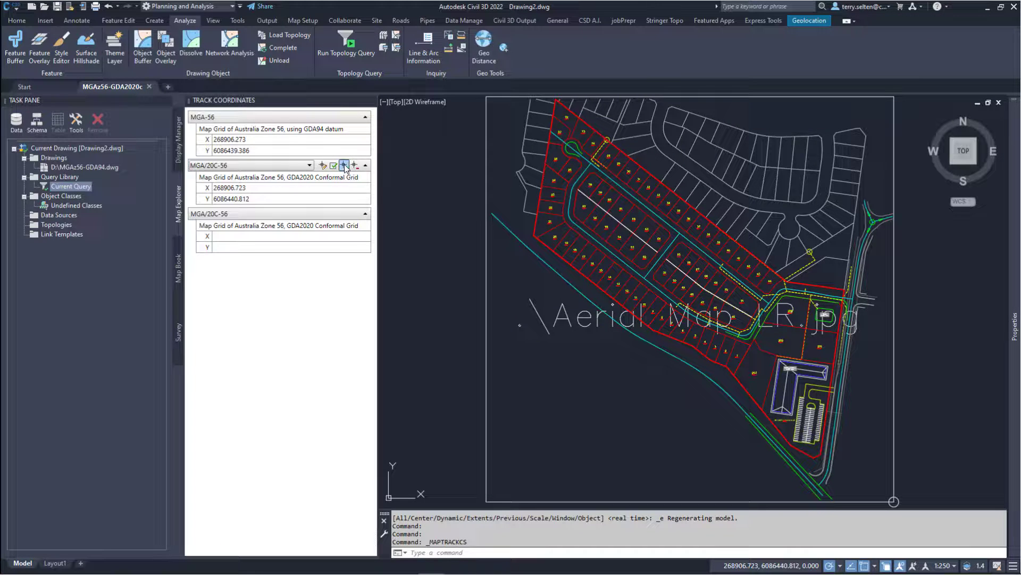
{"action": "left_click", "coordinate": [309, 214]}
{"action": "scroll", "coordinate": [218, 290], "scroll_direction": "down", "scroll_amount": 3}
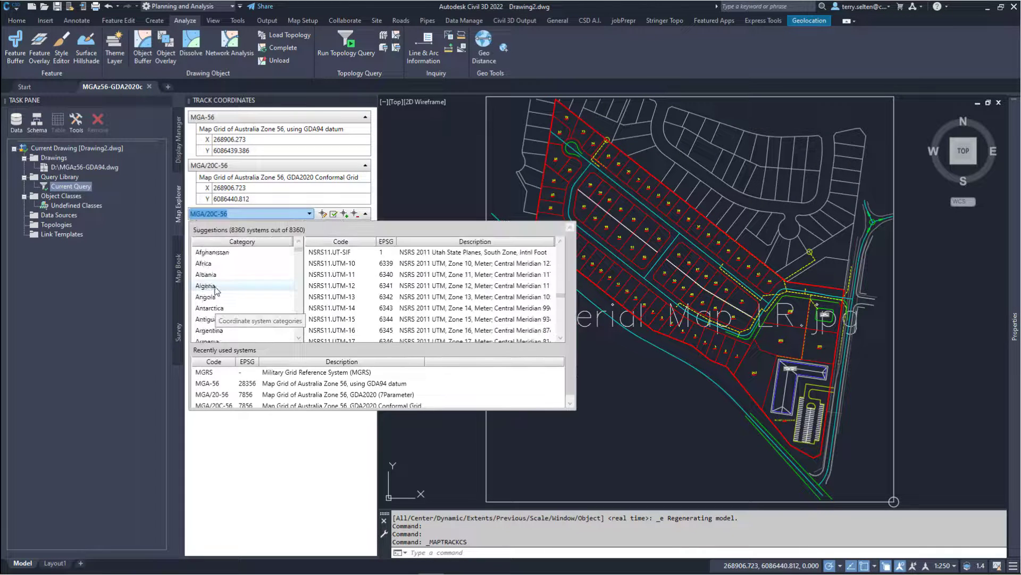
{"action": "left_click", "coordinate": [218, 288]}
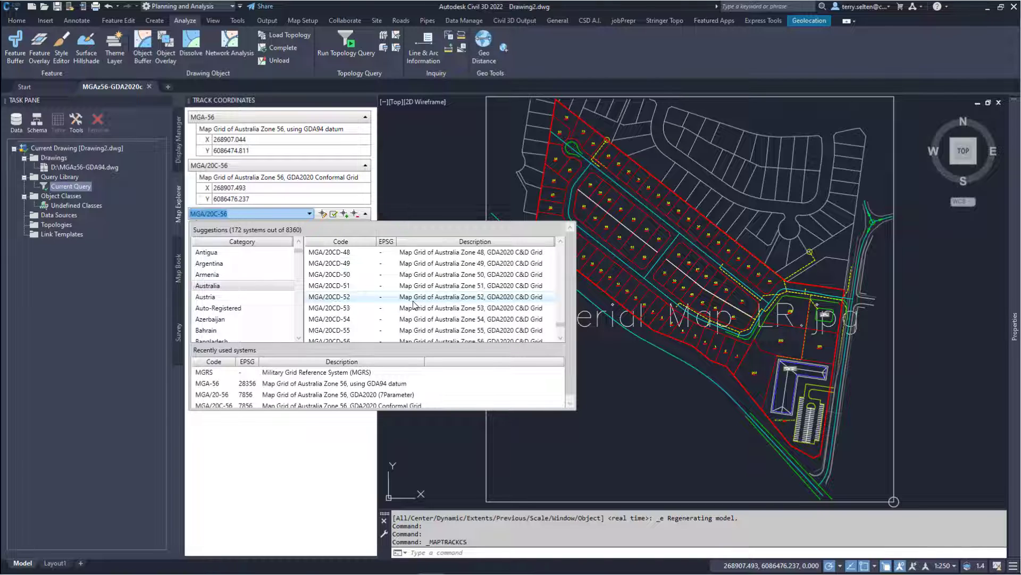
{"action": "scroll", "coordinate": [406, 305], "scroll_direction": "down", "scroll_amount": 1}
{"action": "left_click", "coordinate": [351, 314]}
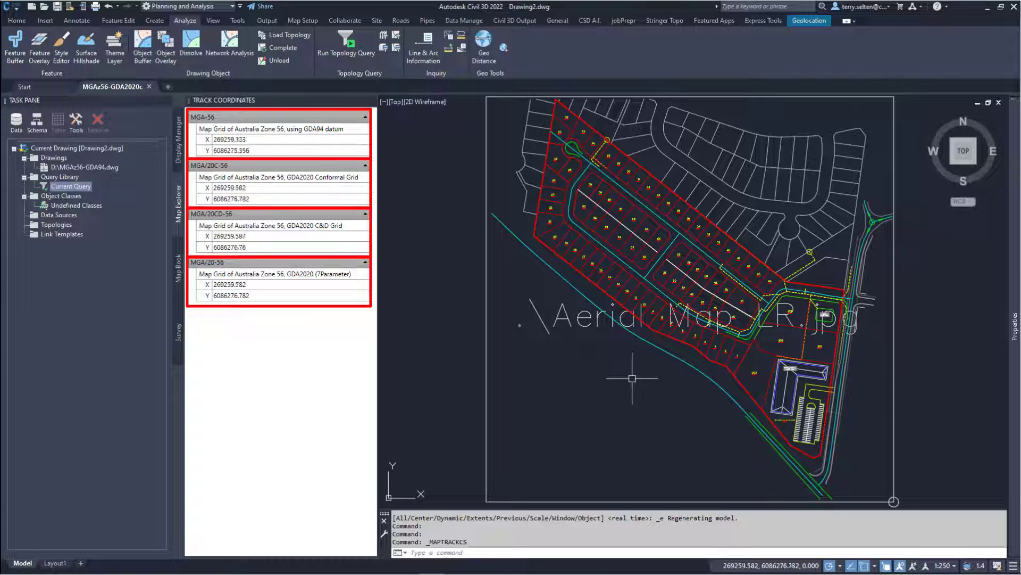
Select the boundary-corner circle, then detach the GDA94 drawing in Map Explorer.
{"action": "middle_click_drag", "start_coordinate": [776, 457], "coordinate": [633, 394]}
{"action": "scroll", "coordinate": [755, 437], "scroll_direction": "up", "scroll_amount": 8}
{"action": "left_click", "coordinate": [709, 449]}
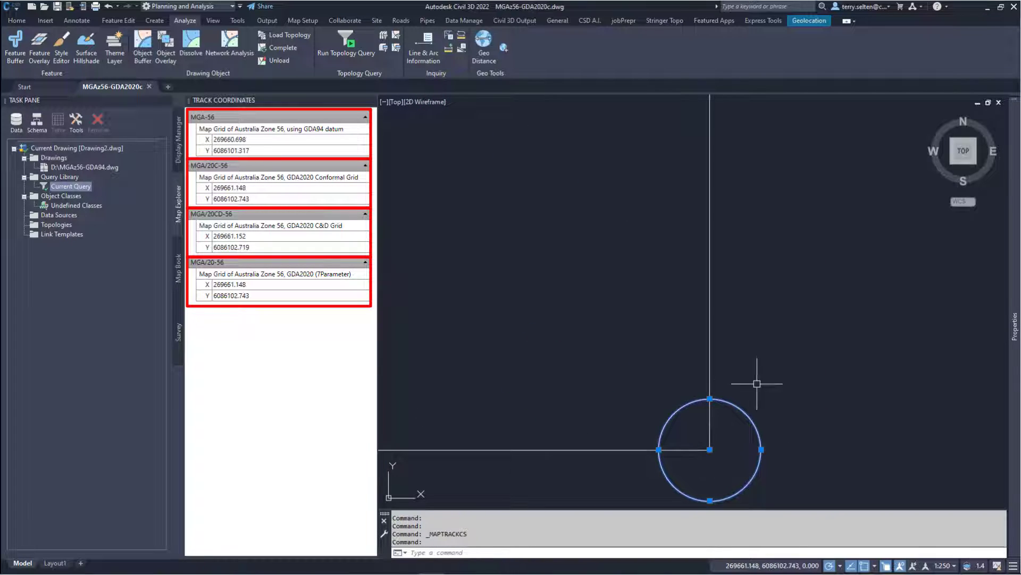
{"action": "right_click", "coordinate": [73, 187]}
{"action": "left_click", "coordinate": [107, 216]}
{"action": "right_click", "coordinate": [102, 167]}
{"action": "left_click", "coordinate": [130, 170]}
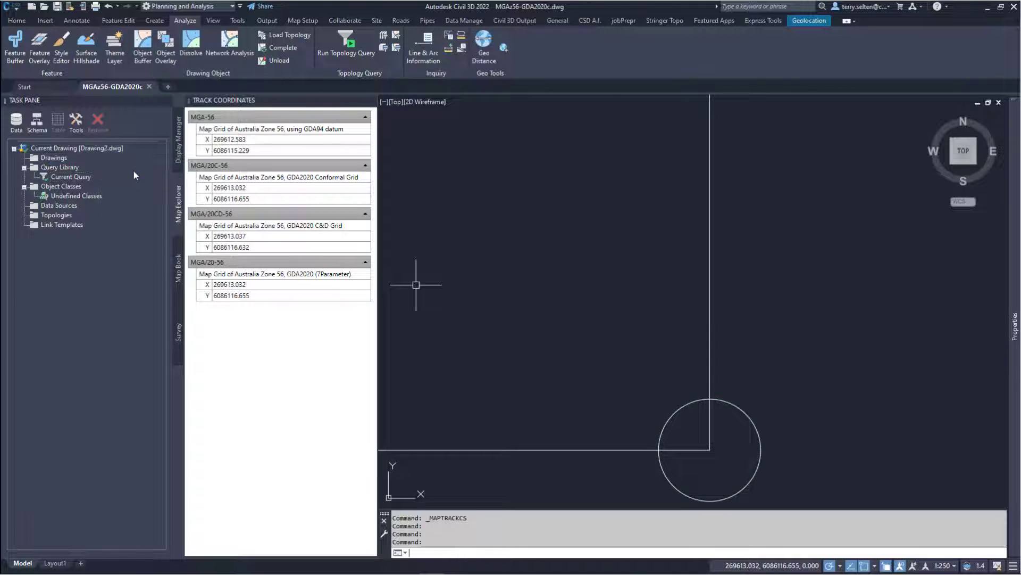
Open MGAz56-GDA94.dwg and copy its SE CORNER circle to the clipboard.
{"action": "left_click", "coordinate": [160, 101]}
{"action": "key", "text": "ctrl+o"}
{"action": "left_click", "coordinate": [451, 214]}
{"action": "left_click", "coordinate": [648, 381]}
{"action": "scroll", "coordinate": [744, 370], "scroll_direction": "up", "scroll_amount": 5}
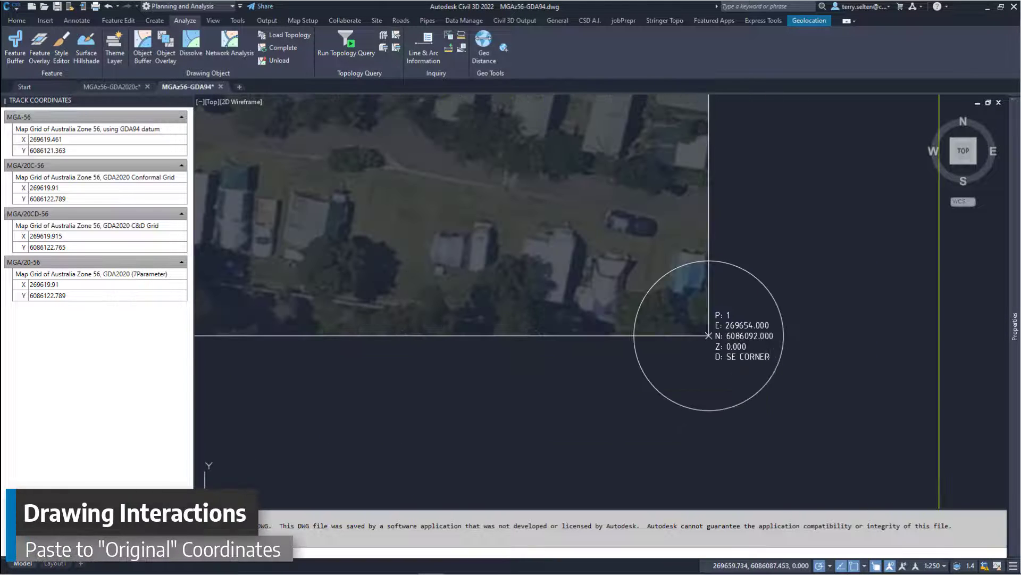
{"action": "left_click", "coordinate": [709, 335]}
{"action": "right_click", "coordinate": [660, 393]}
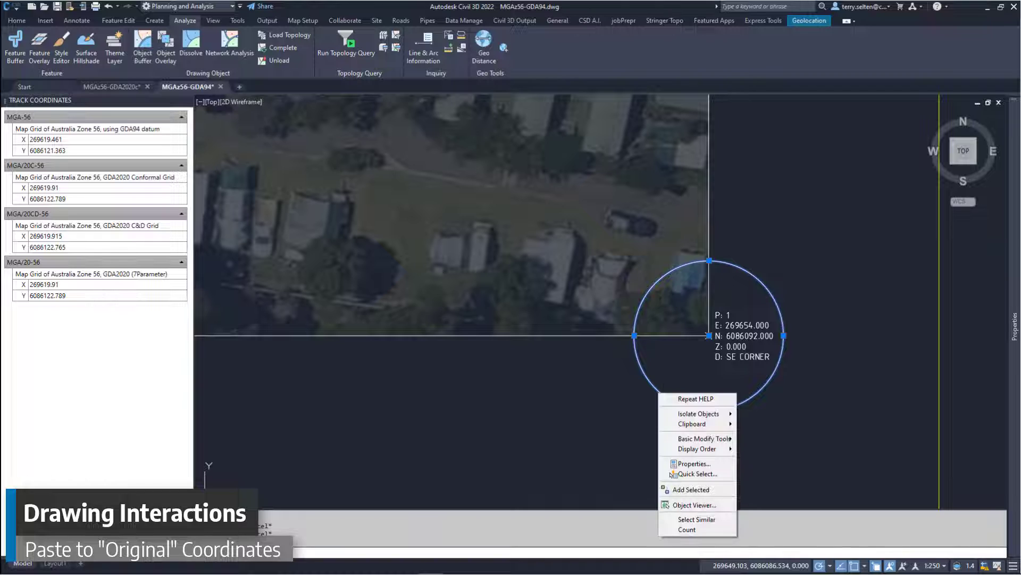
{"action": "mouse_move", "coordinate": [691, 431]}
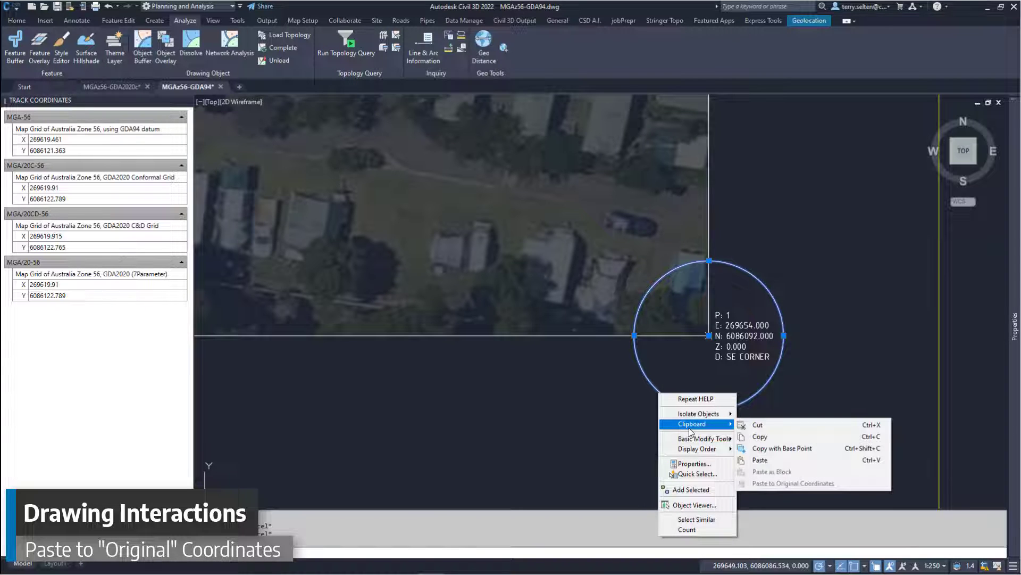
{"action": "left_click", "coordinate": [761, 436]}
{"action": "key", "text": "Escape"}
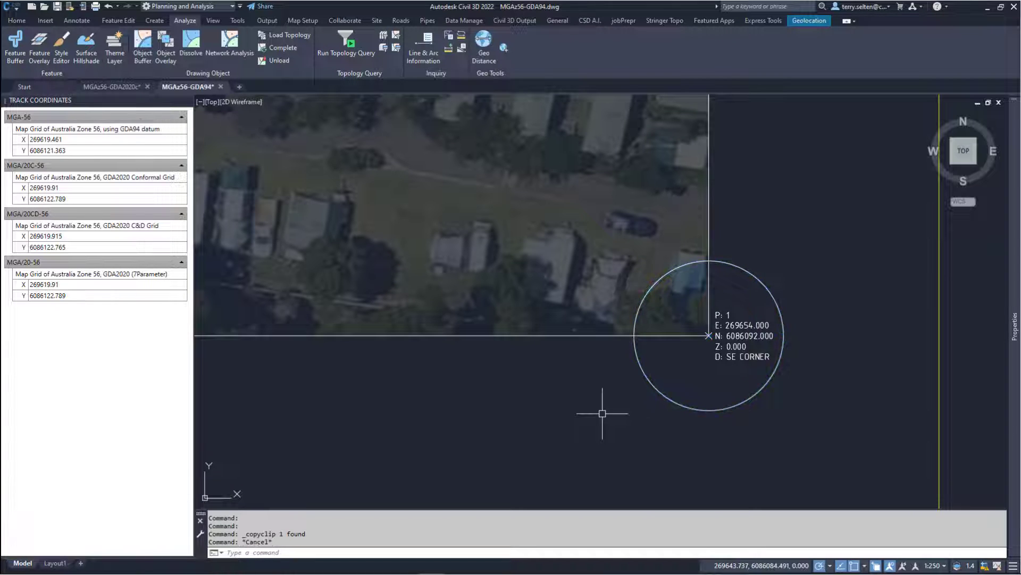
Paste the circle to original coordinates in the MGAz56-GDA2020c drawing beside its counterpart.
{"action": "left_click", "coordinate": [129, 88]}
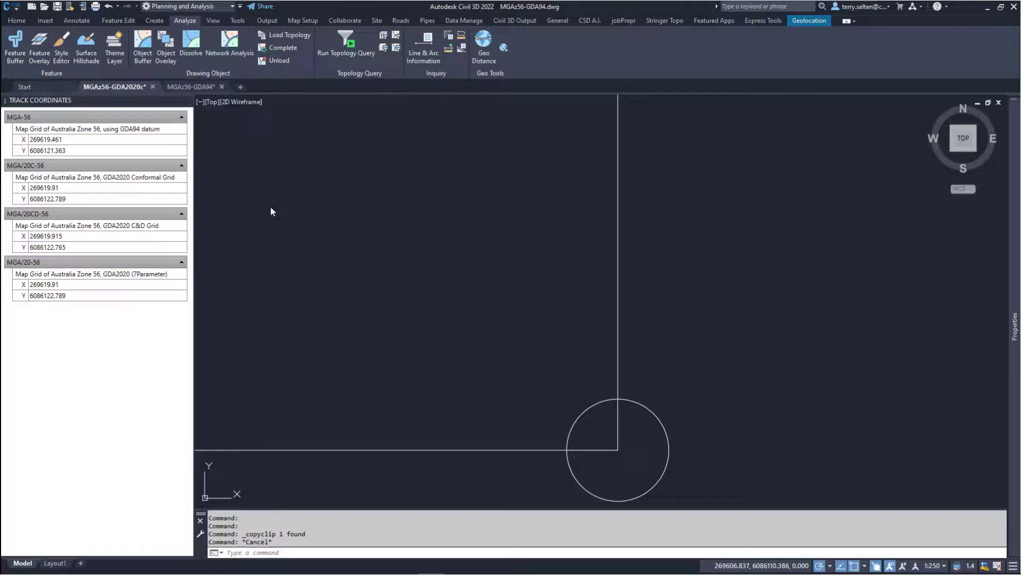
{"action": "right_click", "coordinate": [678, 395]}
{"action": "mouse_move", "coordinate": [707, 448]}
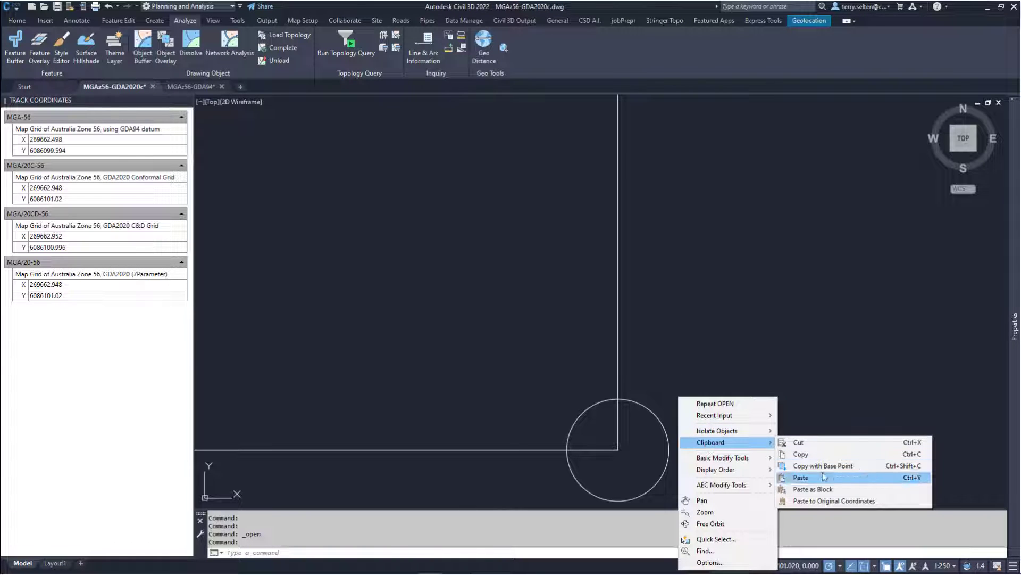
{"action": "left_click", "coordinate": [834, 500]}
{"action": "middle_click_drag", "start_coordinate": [726, 436], "coordinate": [741, 391]}
{"action": "scroll", "coordinate": [692, 414], "scroll_direction": "up", "scroll_amount": 3}
{"action": "left_click", "coordinate": [695, 399]}
{"action": "left_click", "coordinate": [639, 429]}
{"action": "key", "text": "Escape"}
{"action": "key", "text": "Escape"}
{"action": "key", "text": "Escape"}
{"action": "middle_click_drag", "start_coordinate": [668, 407], "coordinate": [742, 347]}
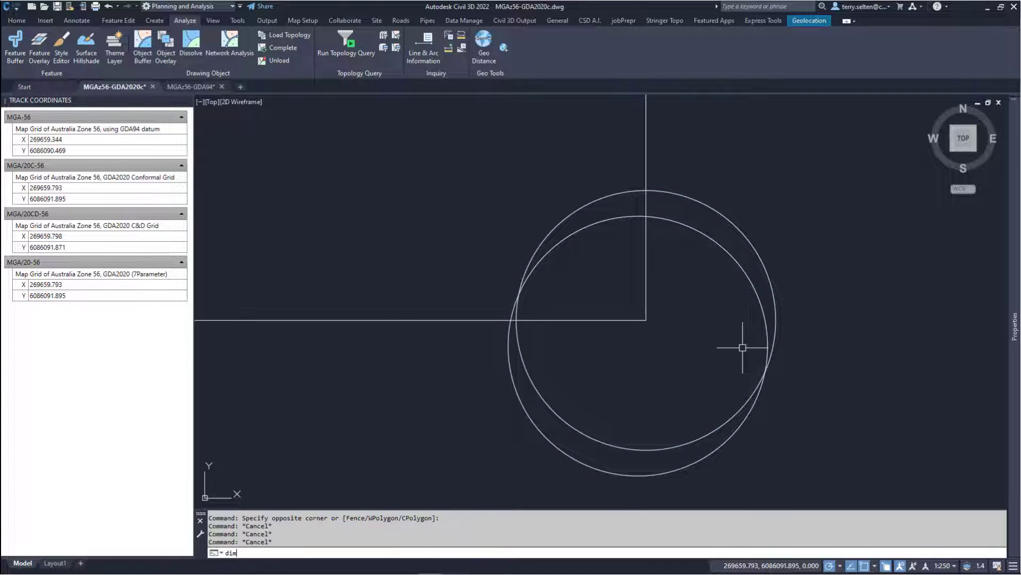
Dimension the 1.495 shift between the two corner circles with DIM, then zoom out.
{"action": "type", "text": "dim"}
{"action": "key", "text": "Return"}
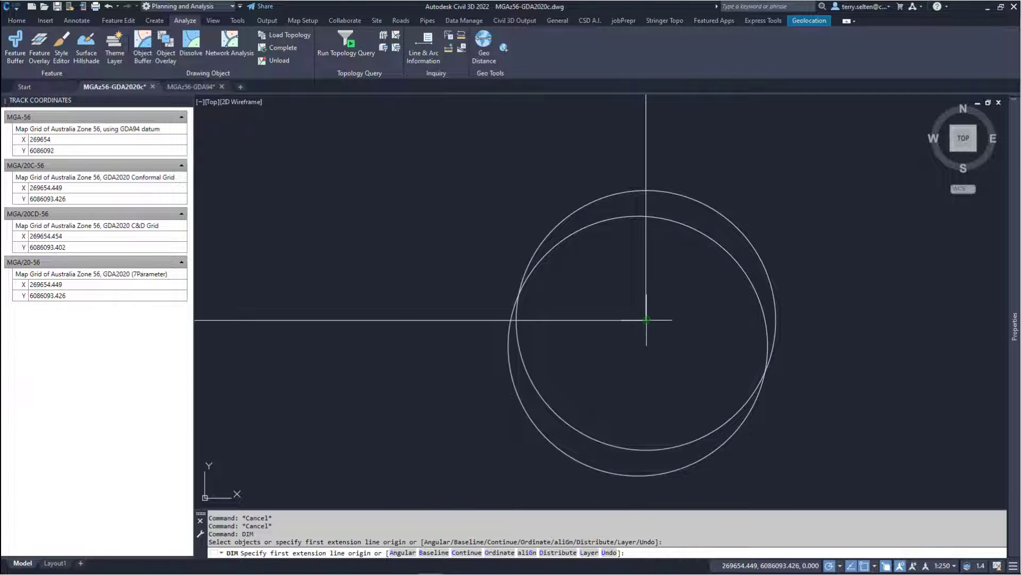
{"action": "left_click", "coordinate": [647, 320]}
{"action": "left_click", "coordinate": [643, 347]}
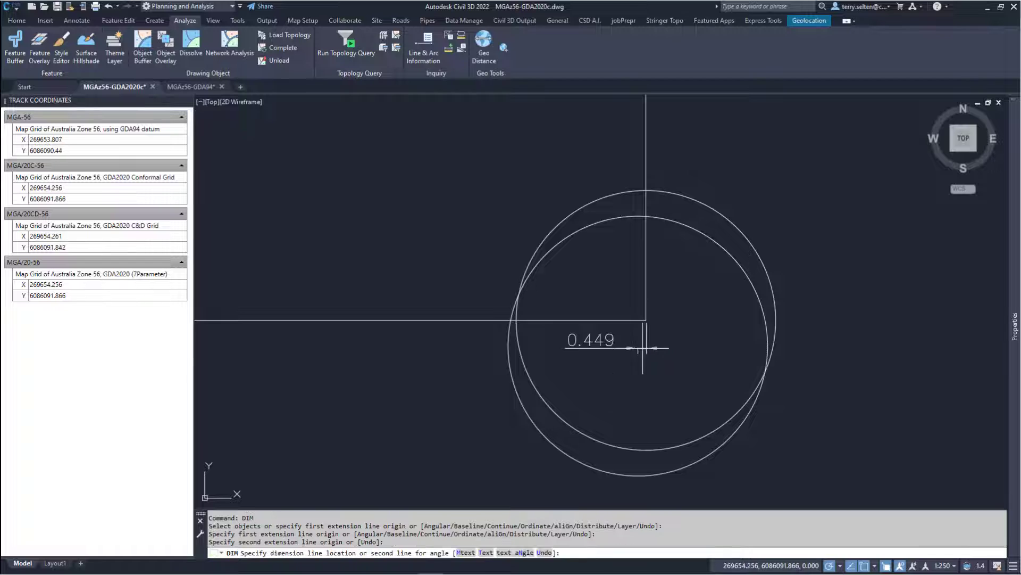
{"action": "left_click", "coordinate": [683, 347]}
{"action": "key", "text": "Escape"}
{"action": "left_click", "coordinate": [757, 341]}
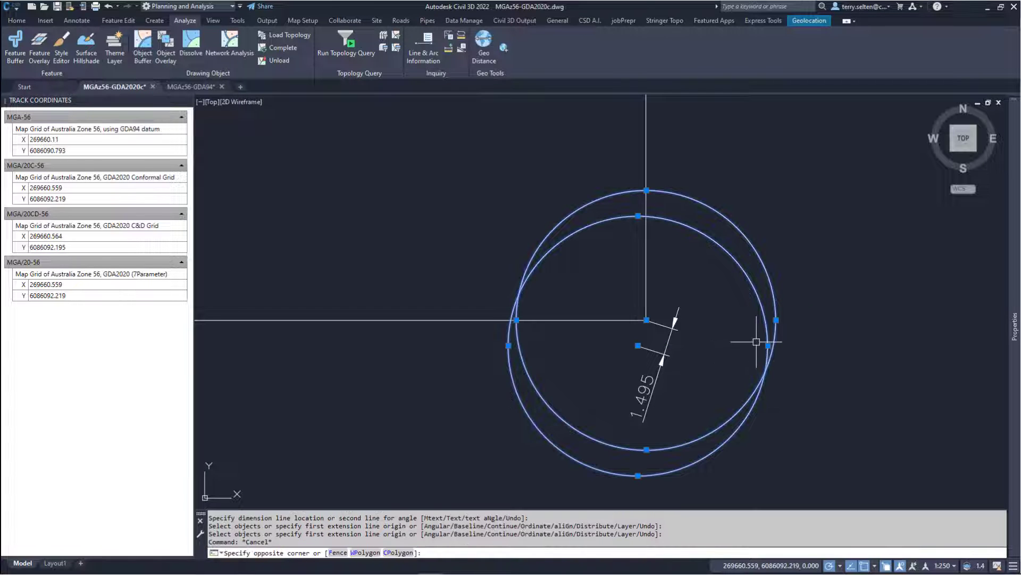
{"action": "left_click", "coordinate": [753, 339]}
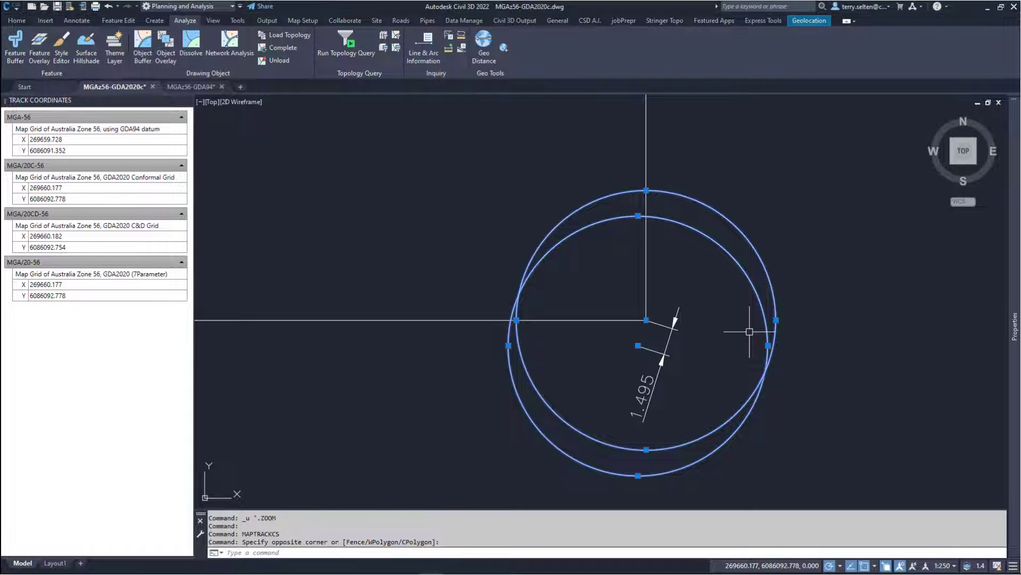
{"action": "key", "text": "Escape"}
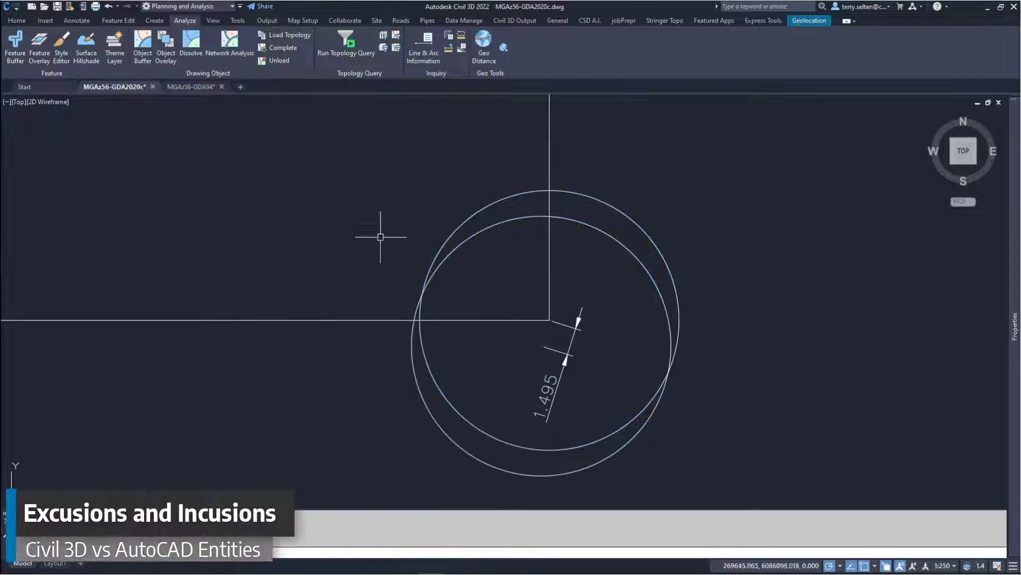
{"action": "middle_click", "coordinate": [573, 315]}
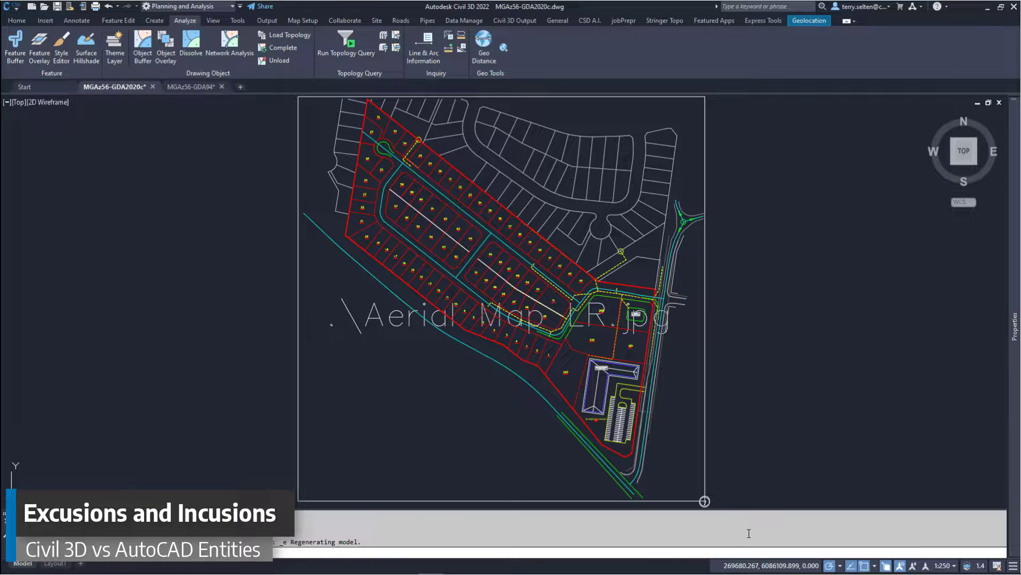
Reload the Aerial Map LR image from External References (XR) and zoom into the site.
{"action": "type", "text": "xr"}
{"action": "key", "text": "Return"}
{"action": "right_click", "coordinate": [832, 162]}
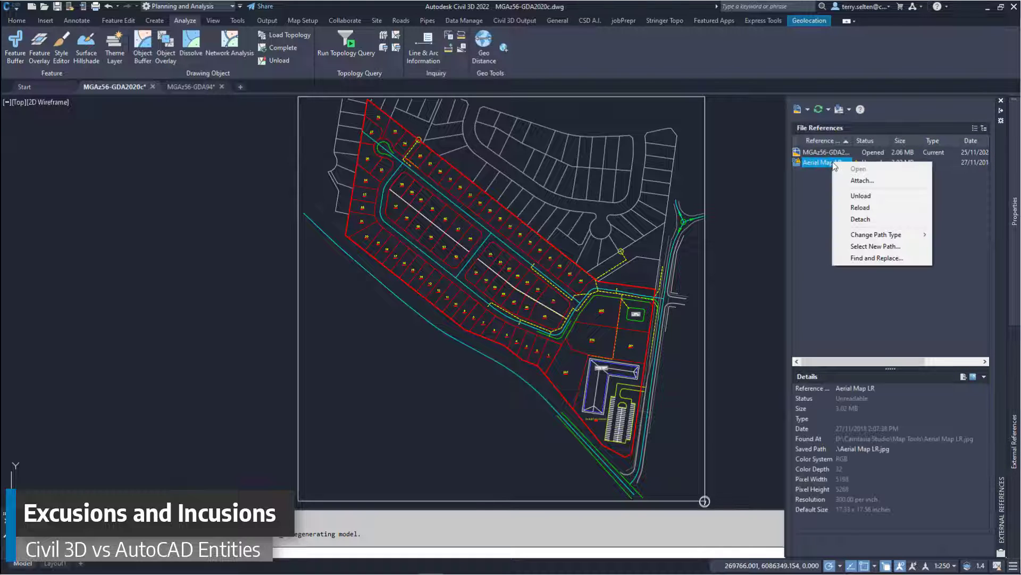
{"action": "left_click", "coordinate": [820, 206]}
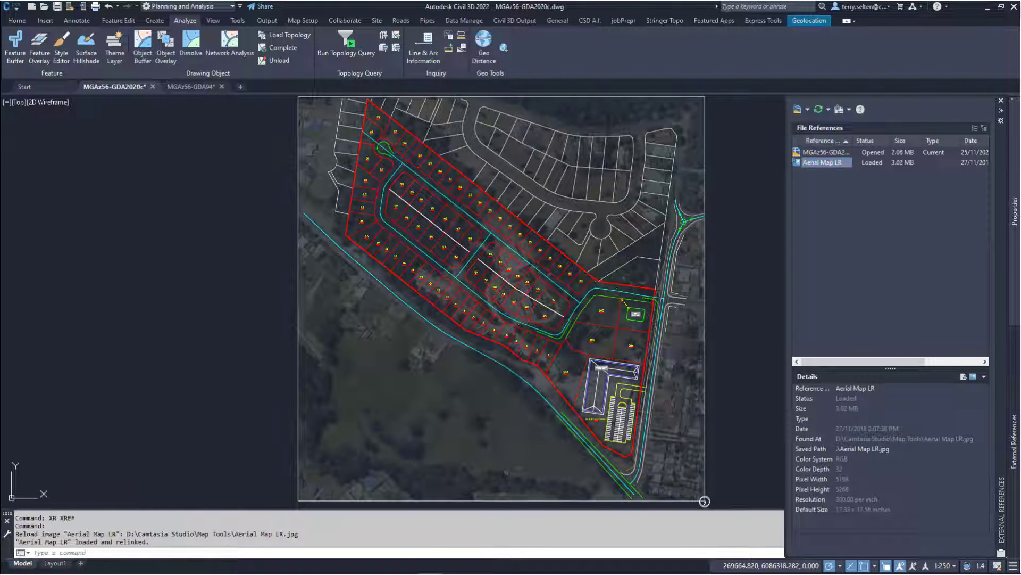
{"action": "left_click", "coordinate": [1001, 100]}
{"action": "key", "text": "Escape"}
{"action": "key", "text": "Escape"}
{"action": "middle_click_drag", "start_coordinate": [659, 466], "coordinate": [609, 405]}
{"action": "scroll", "coordinate": [609, 405], "scroll_direction": "up", "scroll_amount": 6}
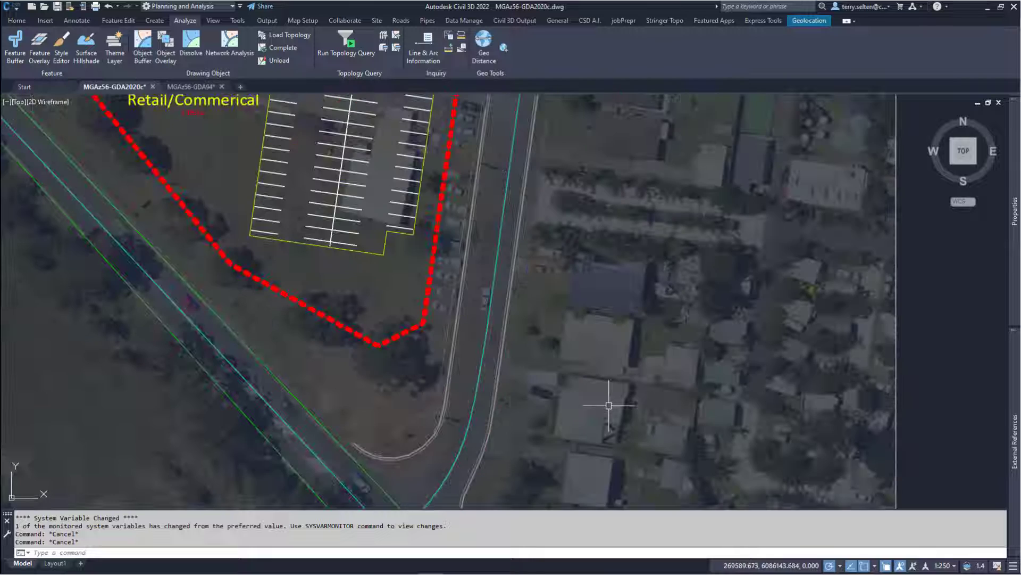